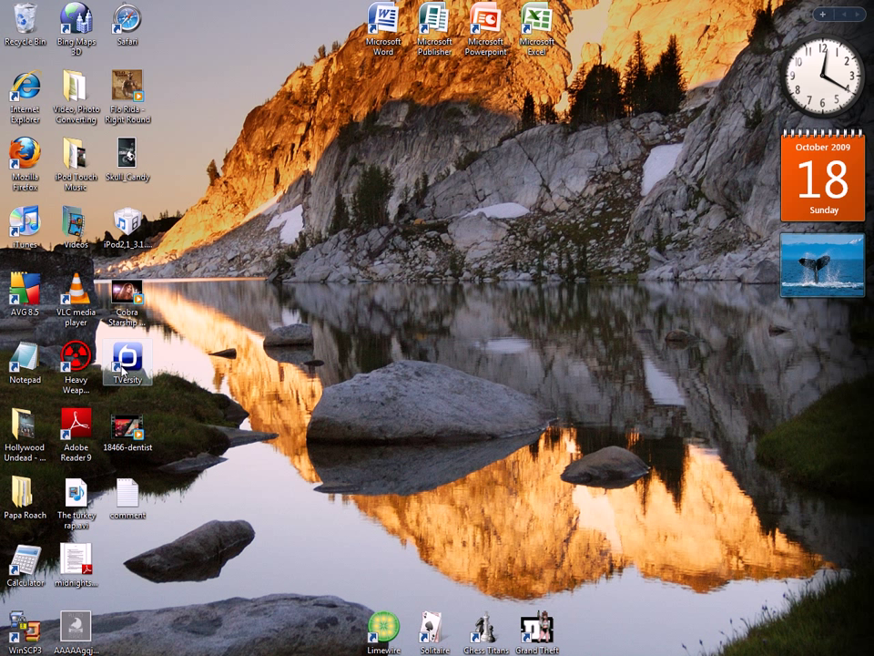
# Open iTunes and TVersity from the desktop and bring the TVersity window to the front.
pyautogui.click(127, 358)
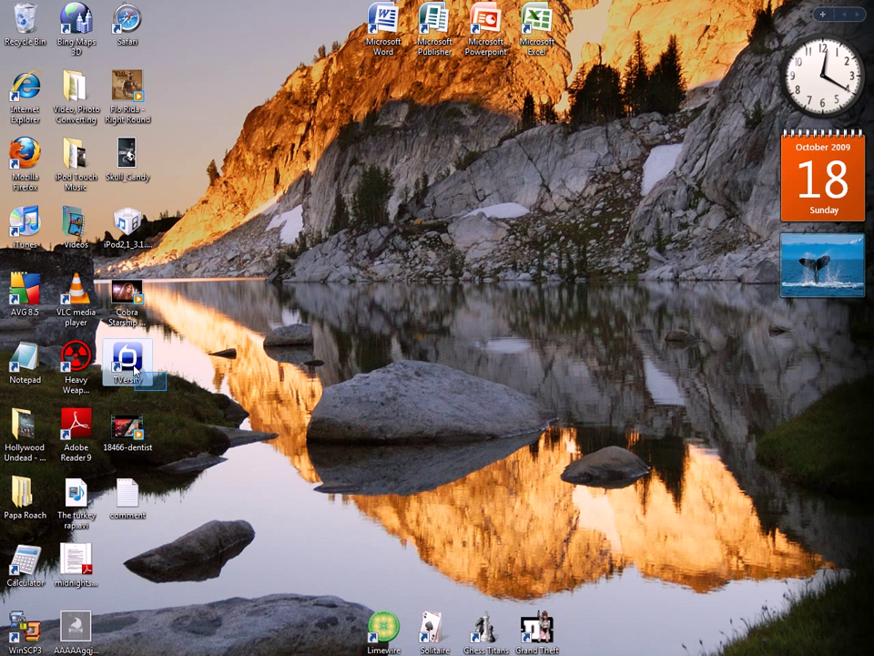
pyautogui.click(167, 407)
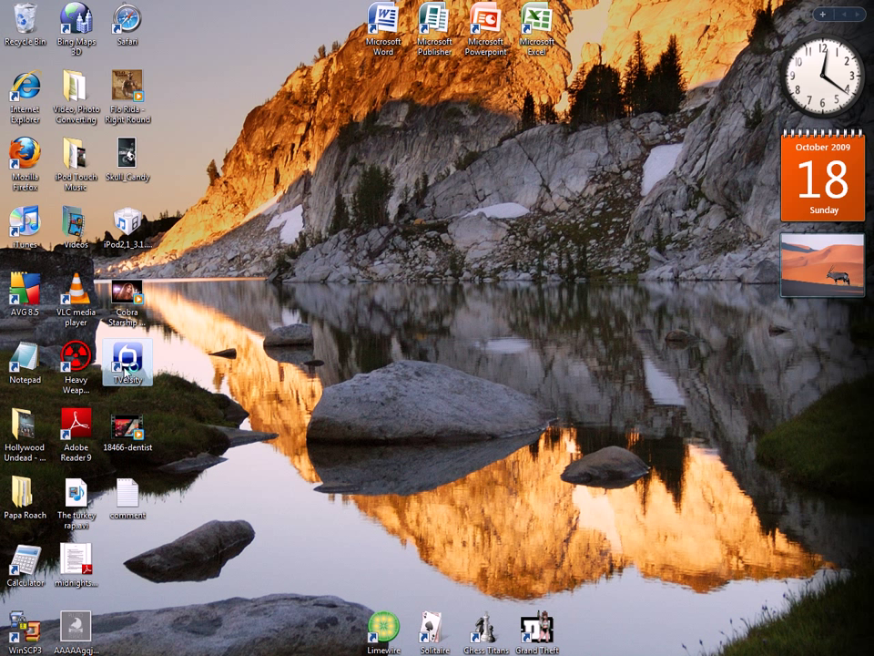
pyautogui.doubleClick(5, 241)
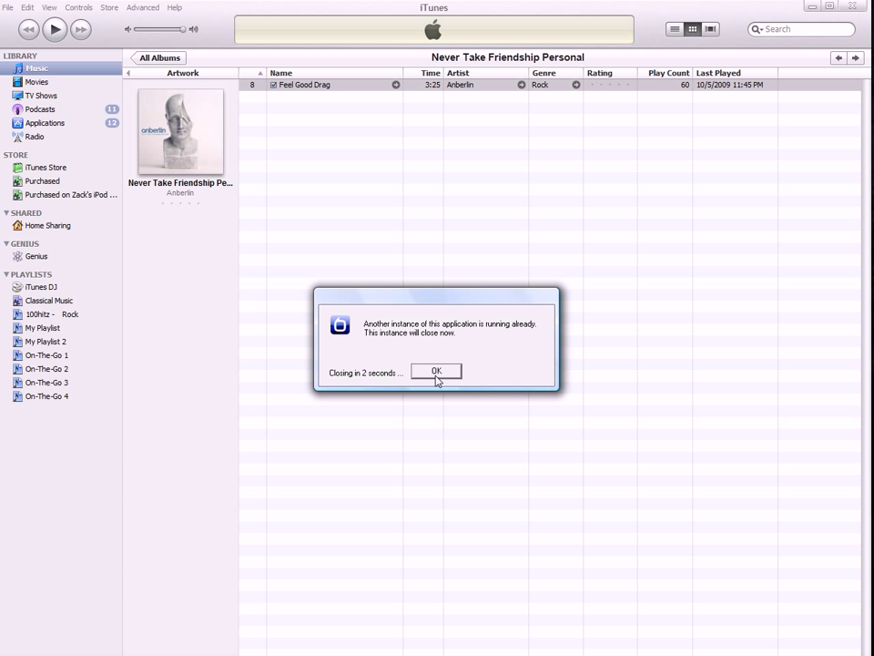
pyautogui.click(437, 372)
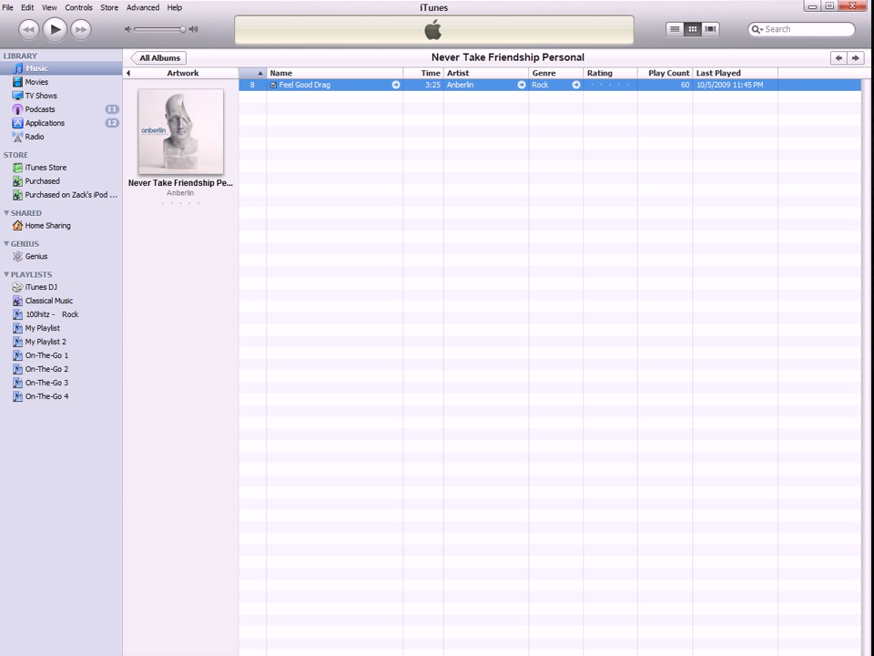
pyautogui.hotkey('alt', 'Tab')
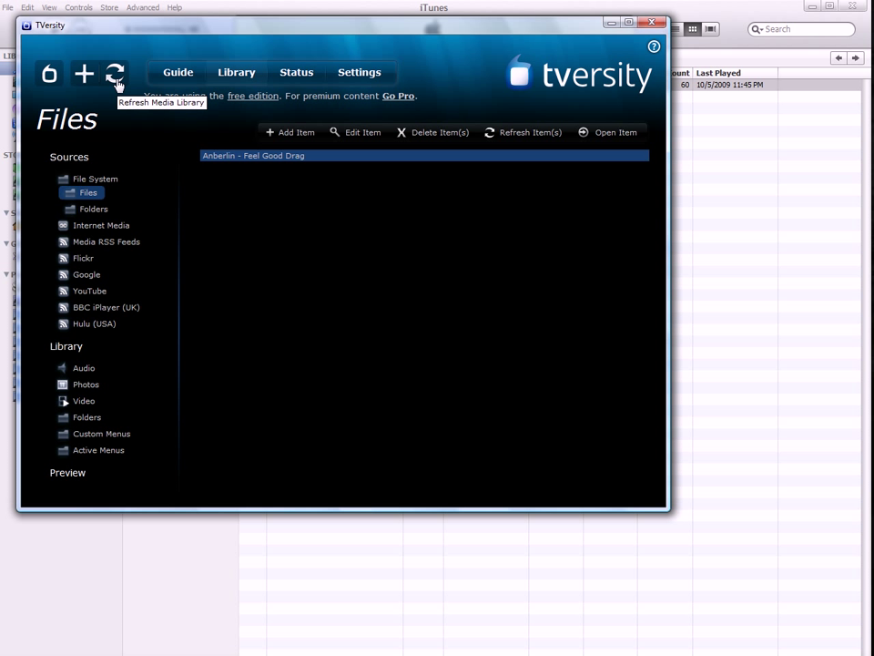
# Start adding a media source in TVersity and set its type to Internet Audio.
pyautogui.click(83, 76)
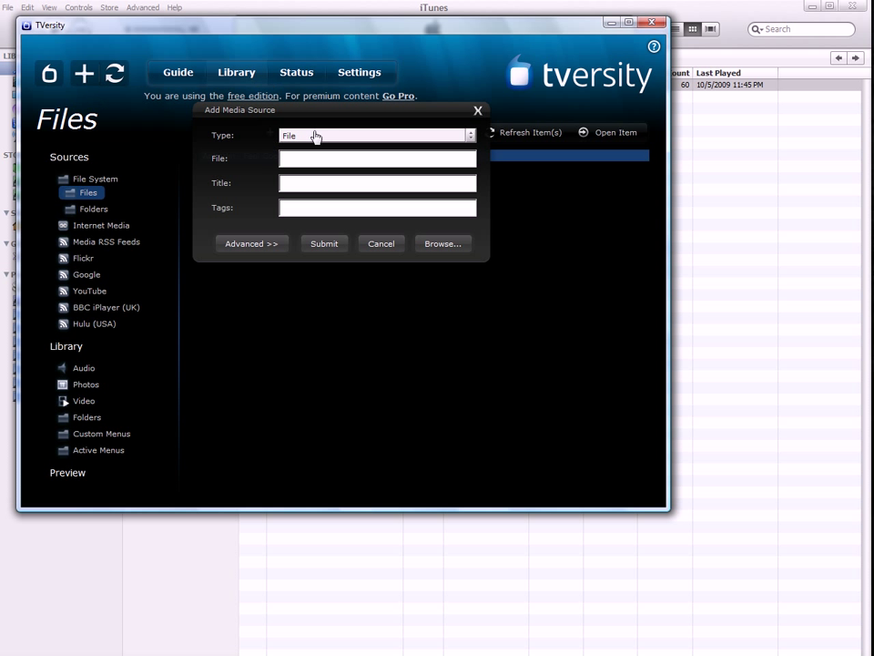
pyautogui.click(471, 137)
pyautogui.click(343, 191)
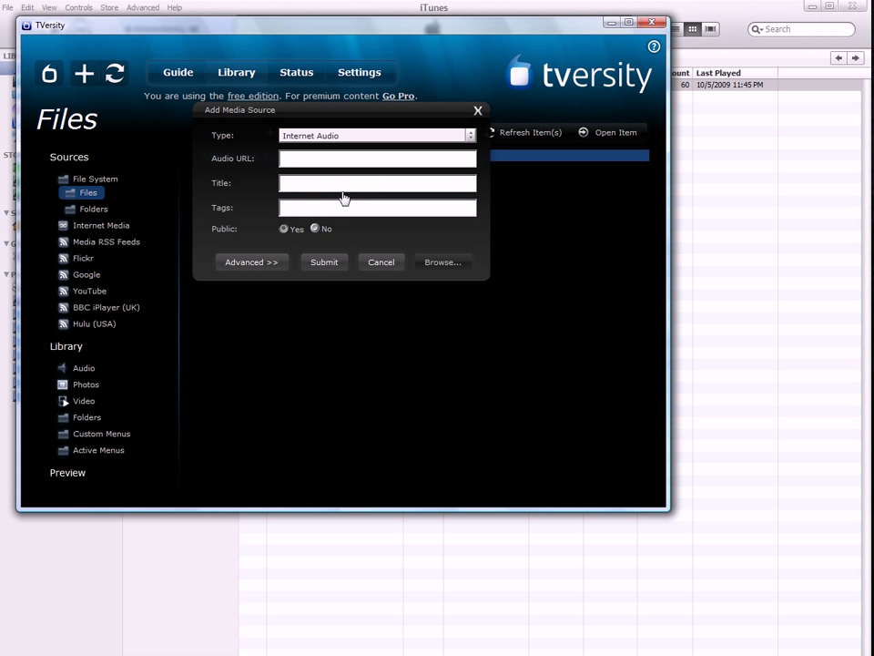
pyautogui.click(321, 159)
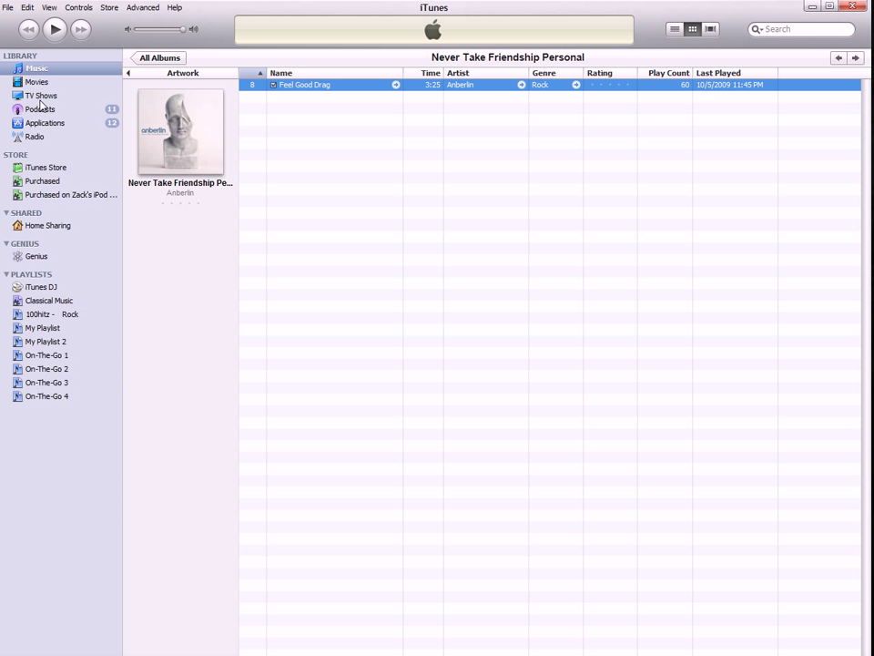
# Switch to iTunes and select the 100hitz - Rock stream in the radio station list.
pyautogui.click(36, 136)
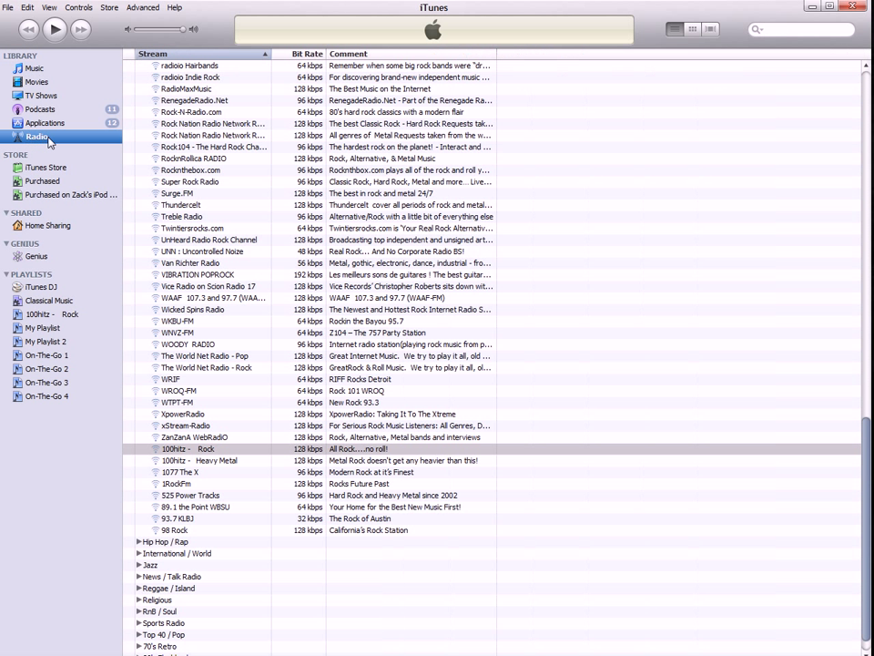
pyautogui.rightClick(207, 449)
pyautogui.click(246, 504)
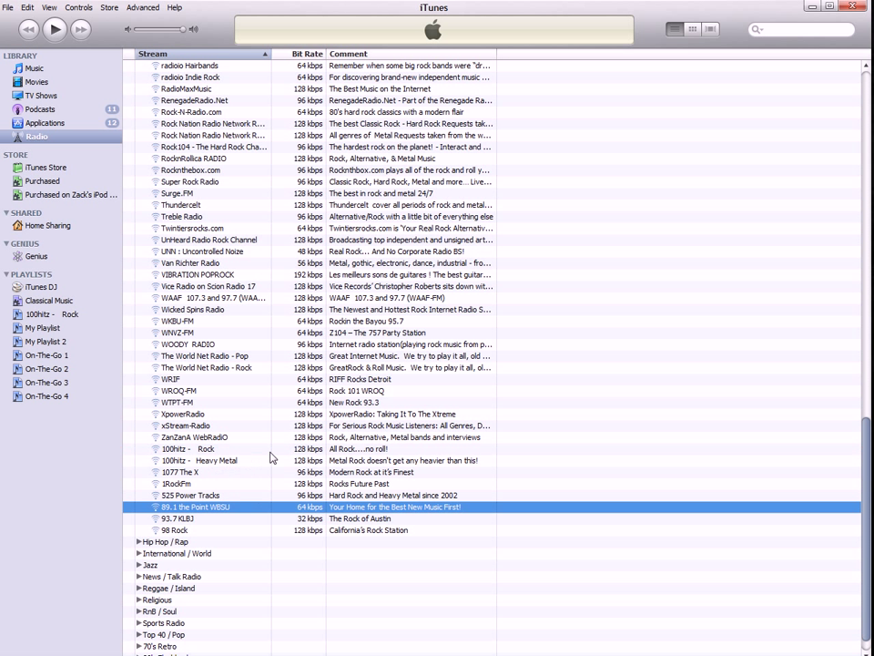
pyautogui.click(247, 450)
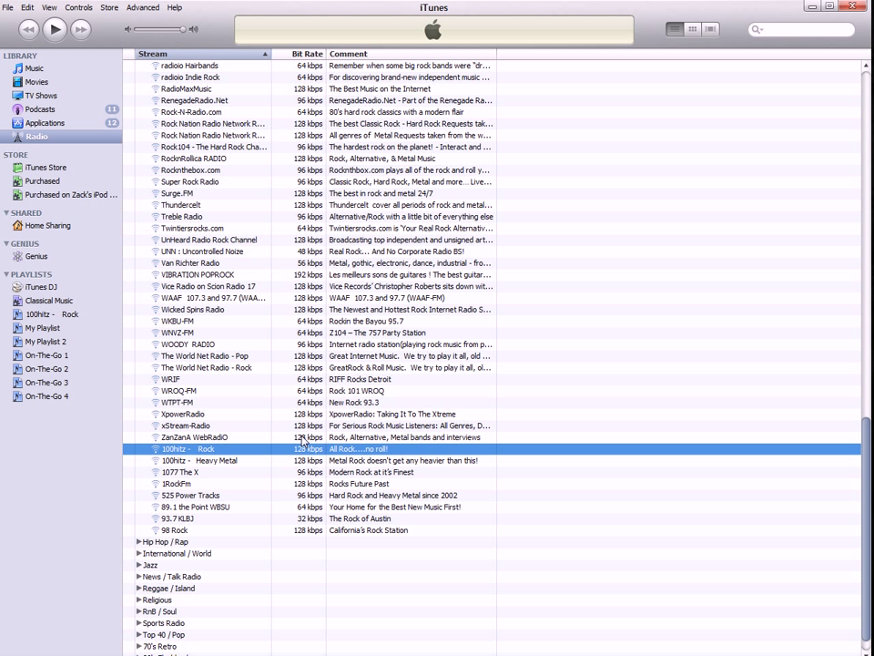
pyautogui.rightClick(188, 451)
pyautogui.click(288, 495)
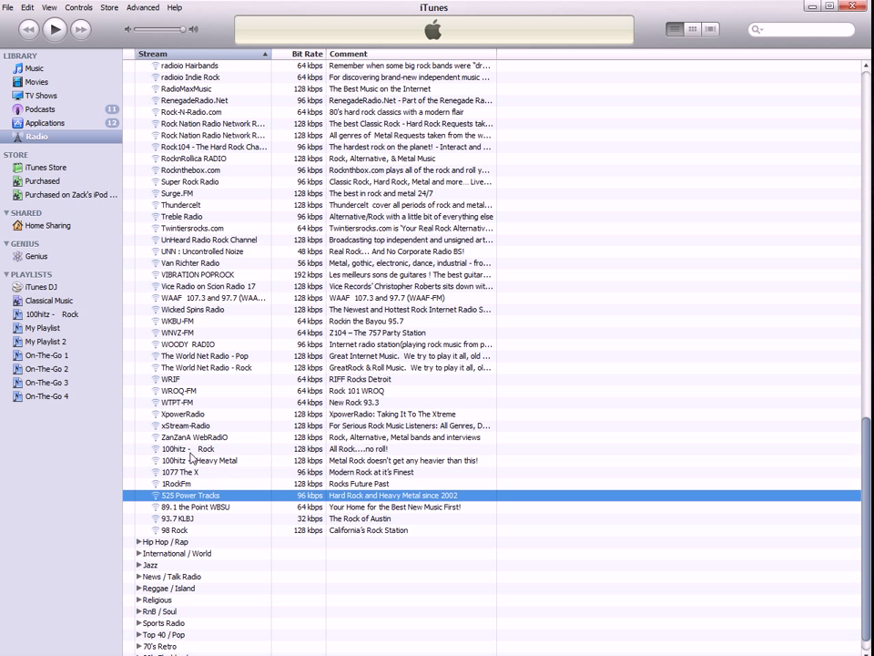
pyautogui.click(194, 450)
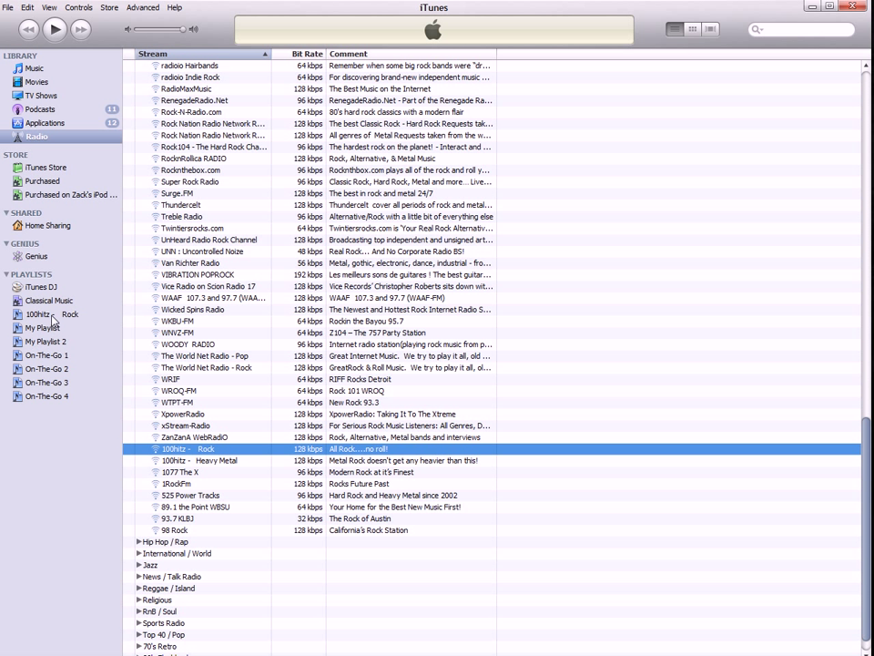
# Open the 100hitz - Rock playlist and copy the stream's URL from its track information.
pyautogui.moveTo(52, 320); pyautogui.dragTo(55, 323)
pyautogui.press('Return')
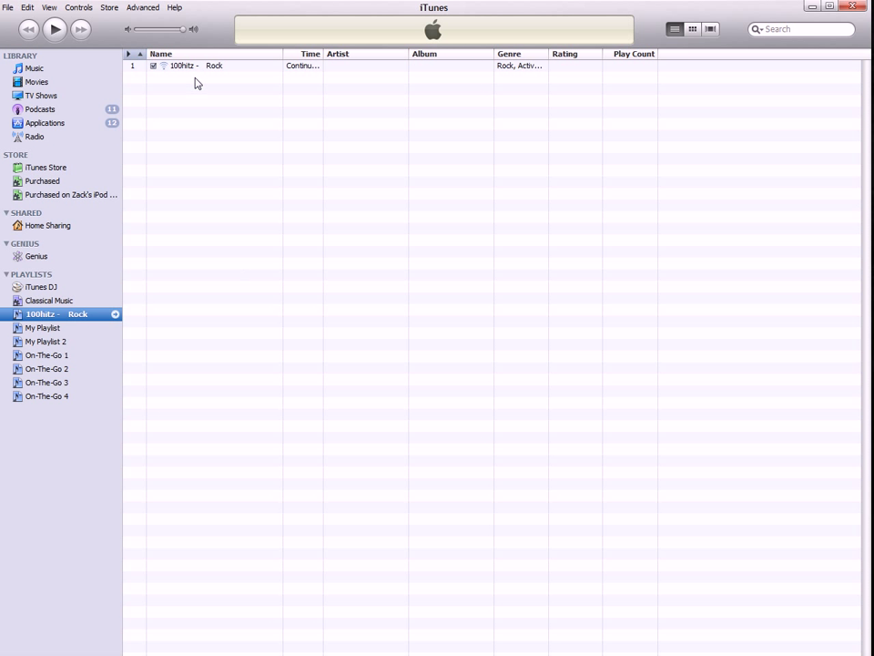
pyautogui.rightClick(204, 65)
pyautogui.click(259, 71)
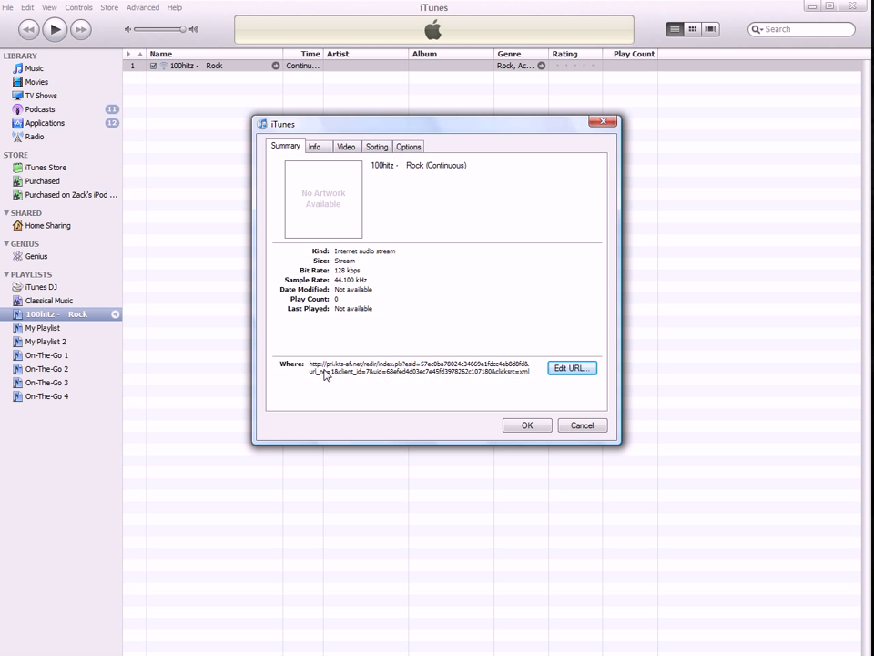
pyautogui.click(566, 368)
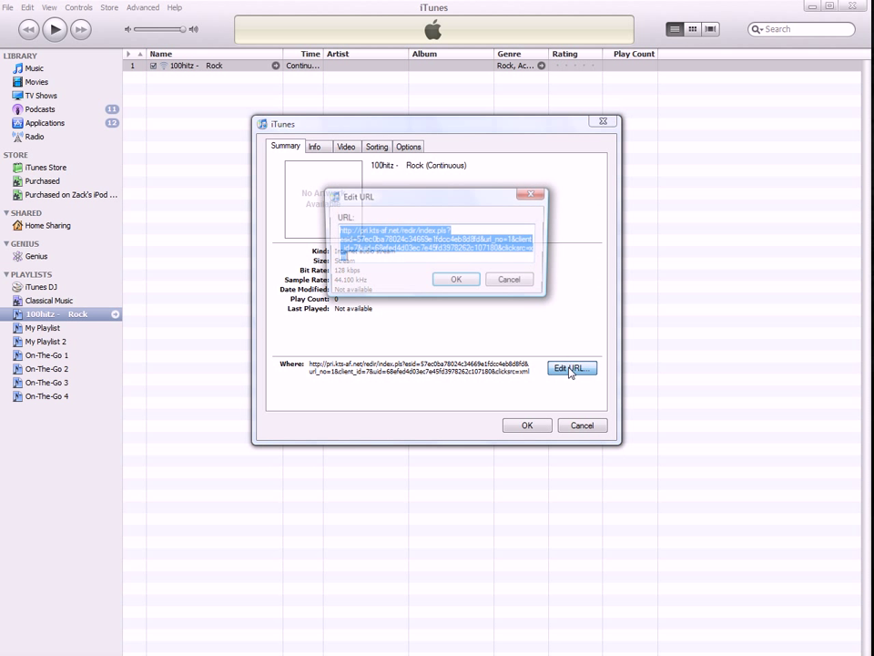
pyautogui.rightClick(400, 261)
pyautogui.click(427, 292)
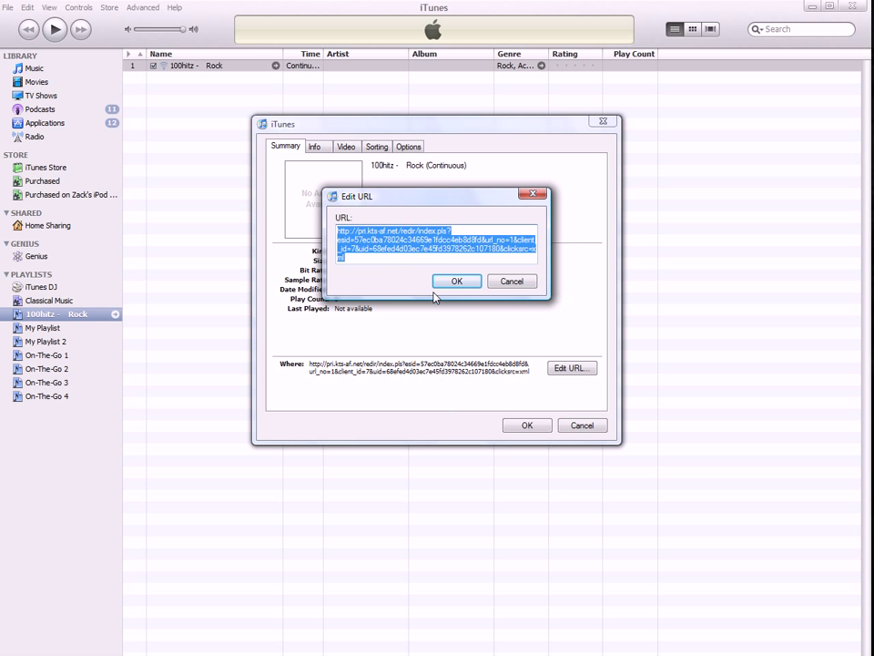
pyautogui.click(455, 280)
pyautogui.click(604, 121)
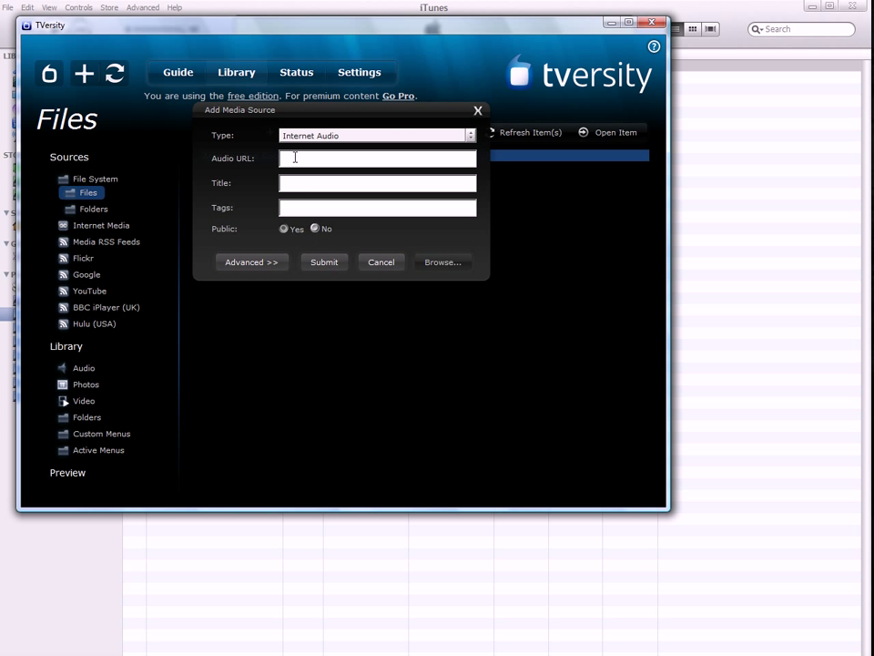
# In TVersity's new media source, paste the copied stream address as the audio URL and enter the title ggggg.
pyautogui.rightClick(295, 157)
pyautogui.click(326, 217)
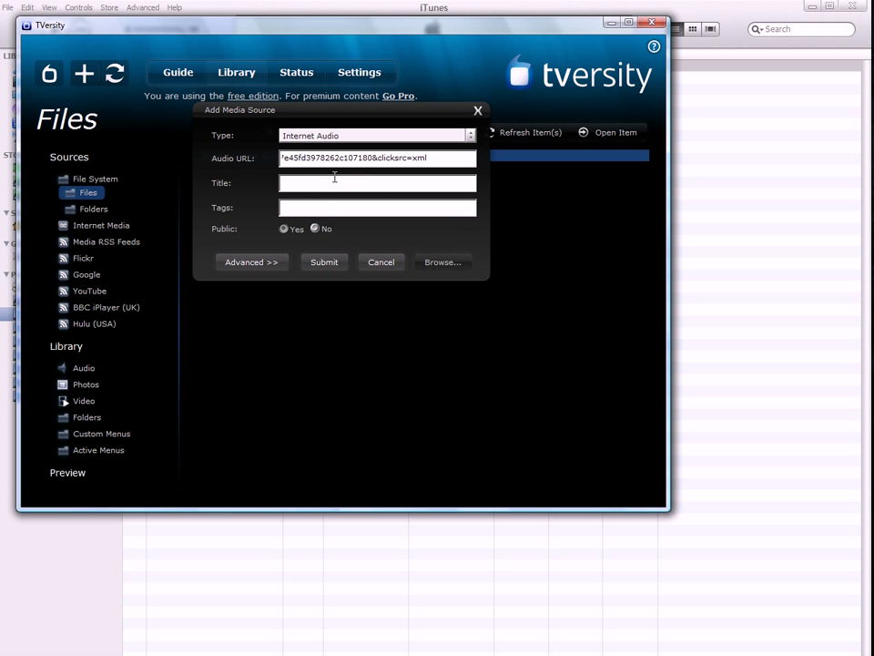
pyautogui.click(384, 181)
pyautogui.click(322, 262)
pyautogui.click(338, 238)
# Clear the pasted stream address from the new source's audio URL.
pyautogui.moveTo(442, 161); pyautogui.dragTo(252, 158)
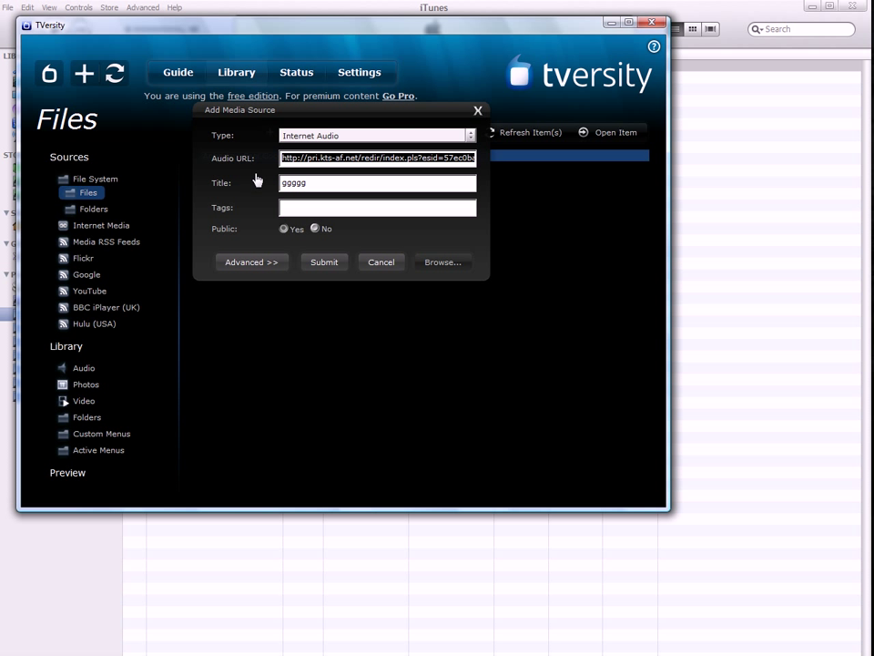
pyautogui.press('BackSpace')
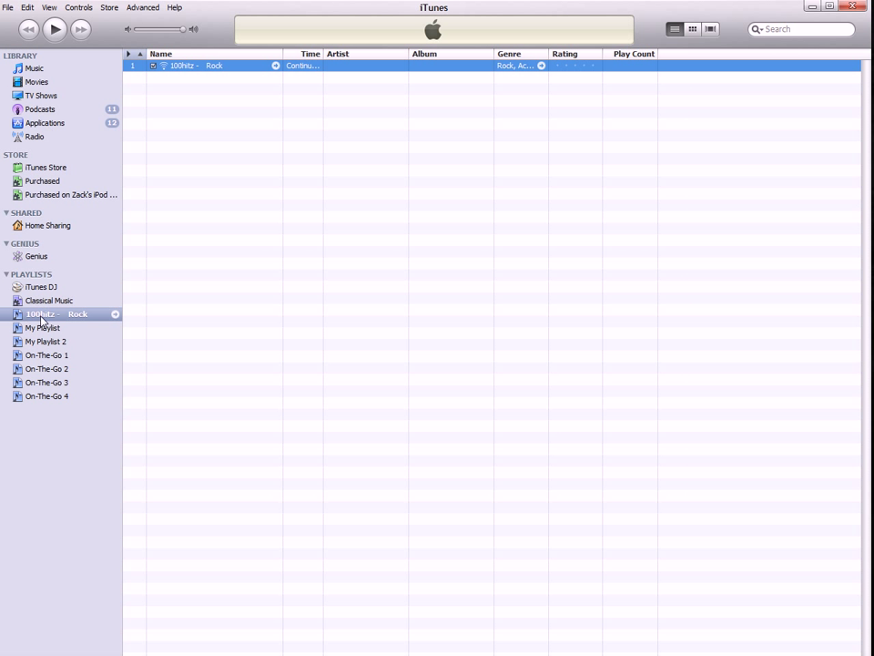
# Switch to iTunes and delete the Classical Music playlist.
pyautogui.click(54, 301)
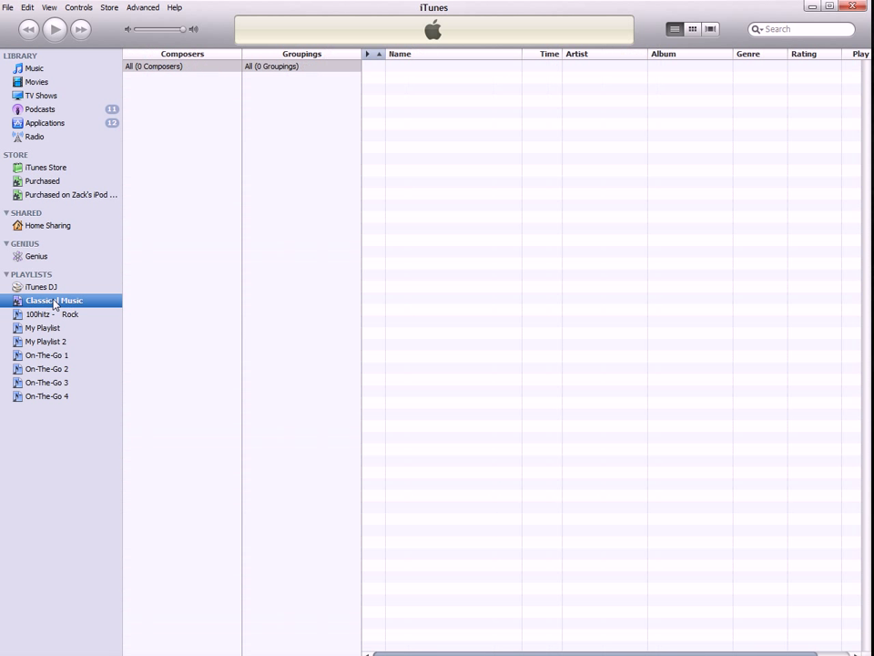
pyautogui.rightClick(55, 301)
pyautogui.click(80, 358)
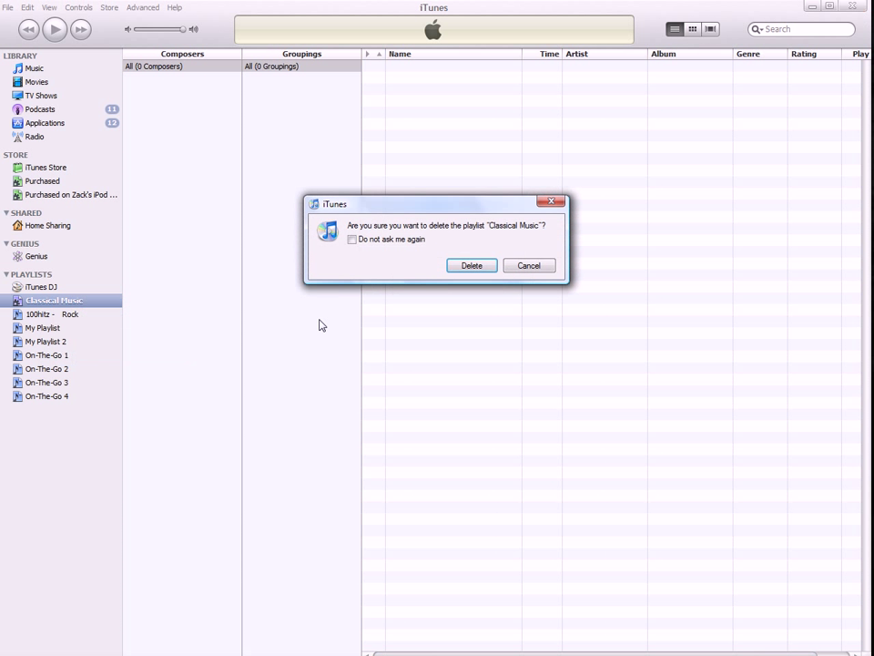
pyautogui.click(454, 271)
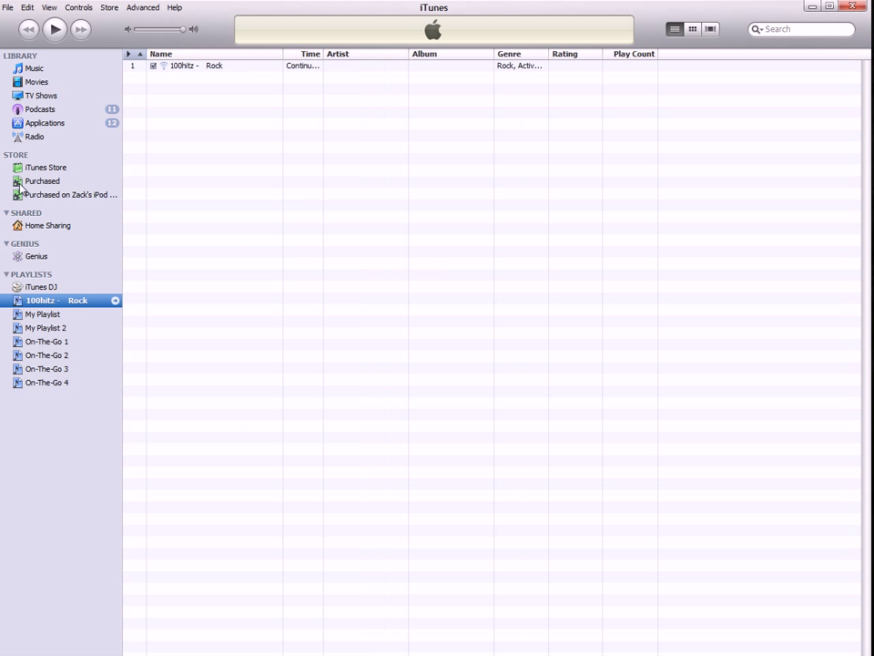
# Add the 525 Power Tracks radio stream to the playlists as a new playlist.
pyautogui.click(29, 137)
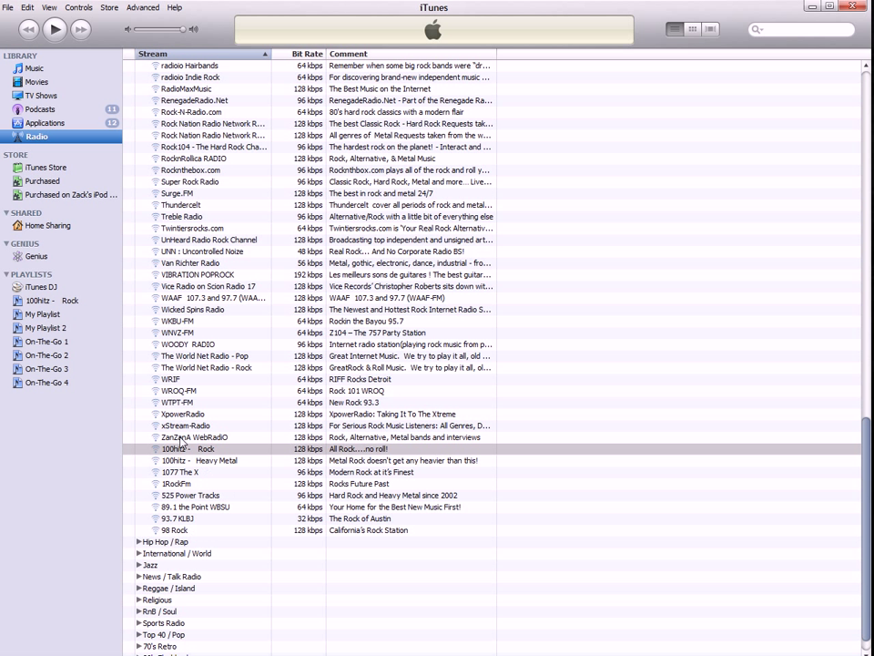
pyautogui.click(183, 496)
pyautogui.moveTo(183, 501); pyautogui.dragTo(53, 423)
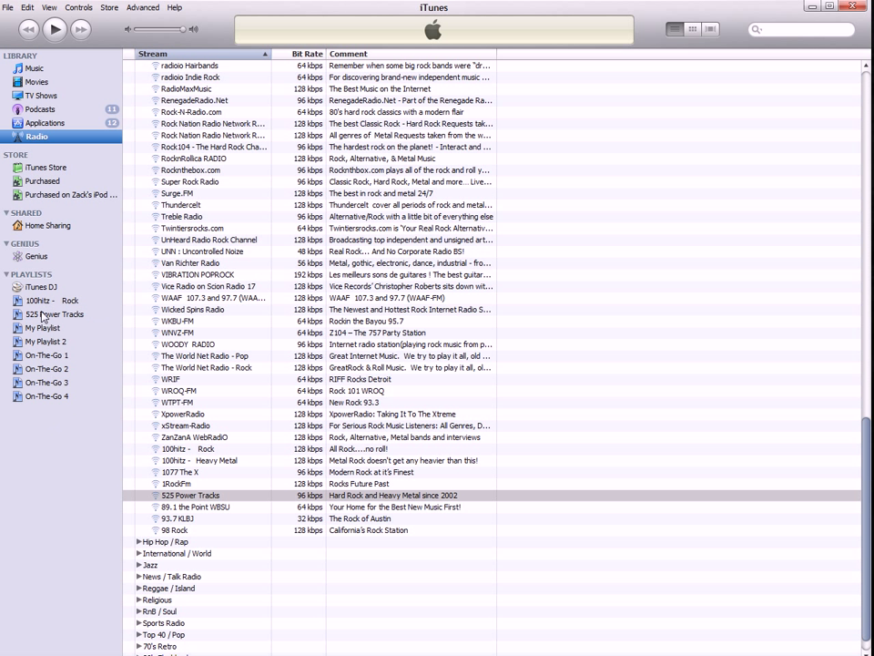
# Copy the stream URL of 525 Power Tracks from its track information in the new playlist.
pyautogui.rightClick(223, 73)
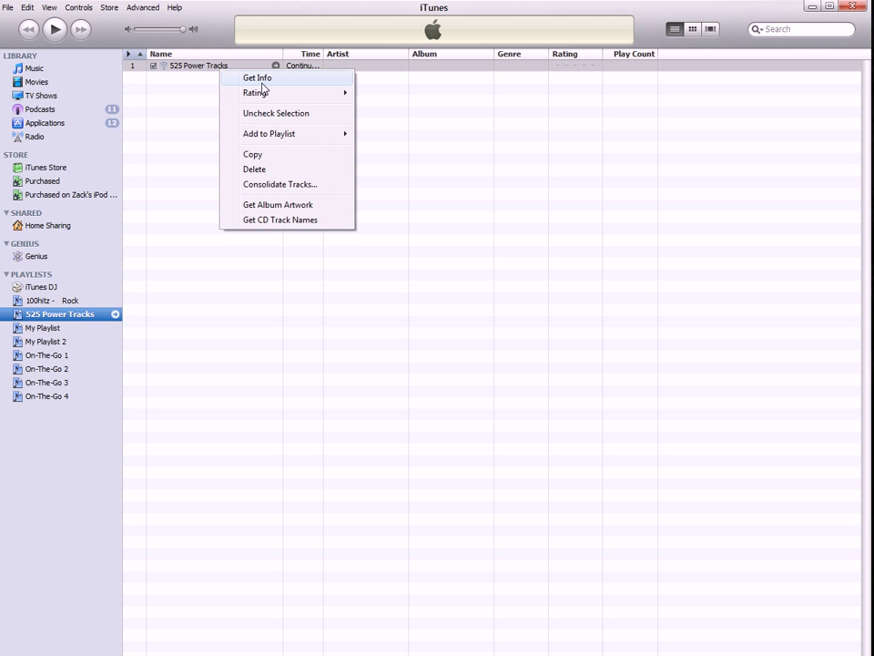
pyautogui.click(263, 78)
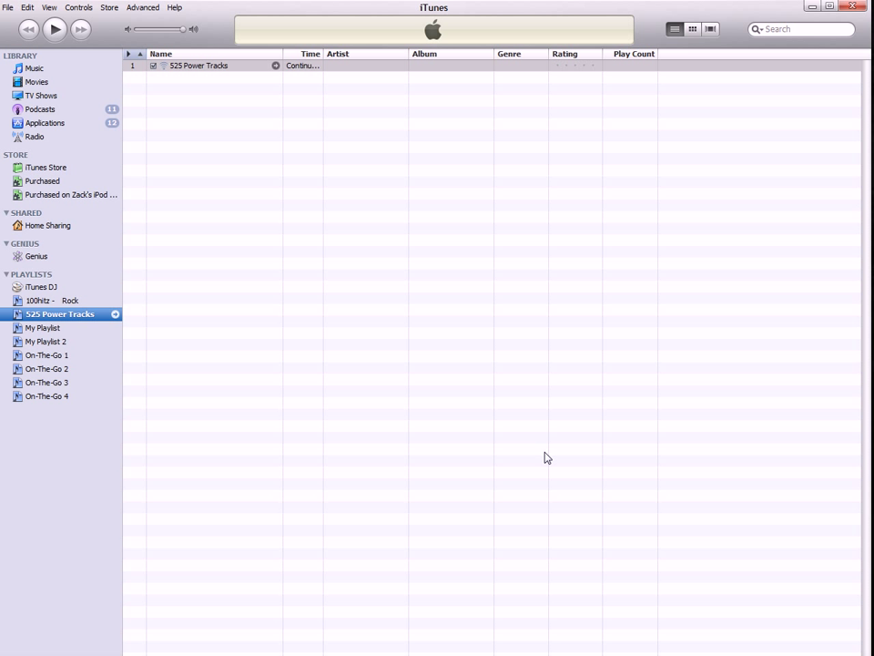
pyautogui.rightClick(227, 72)
pyautogui.click(246, 78)
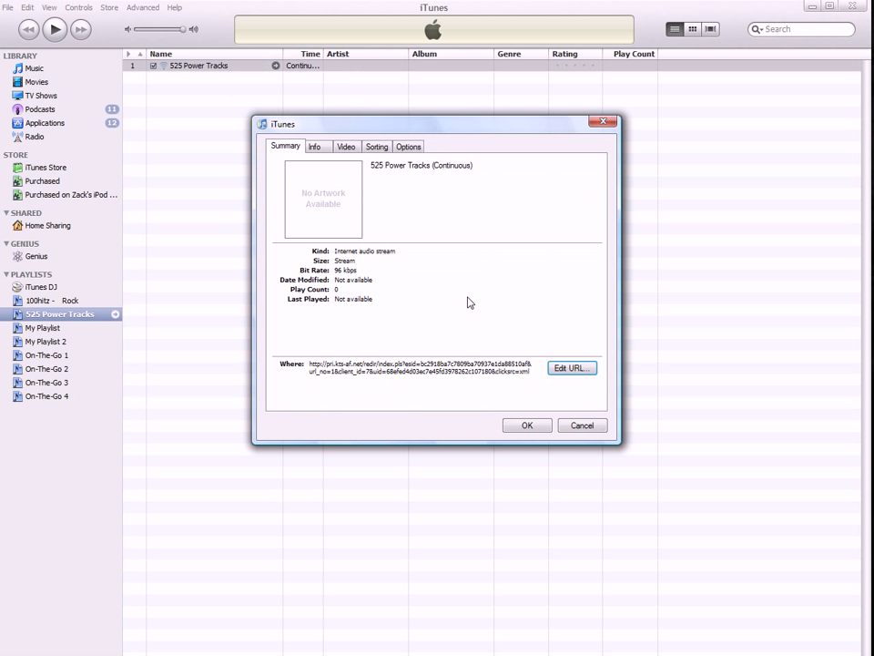
pyautogui.click(566, 367)
pyautogui.rightClick(490, 244)
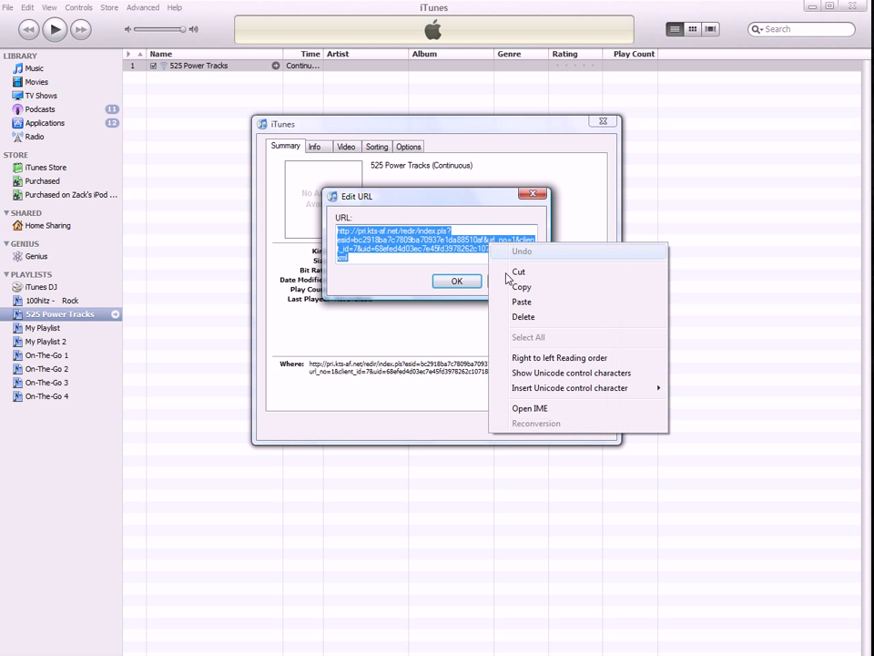
pyautogui.click(520, 288)
pyautogui.click(456, 280)
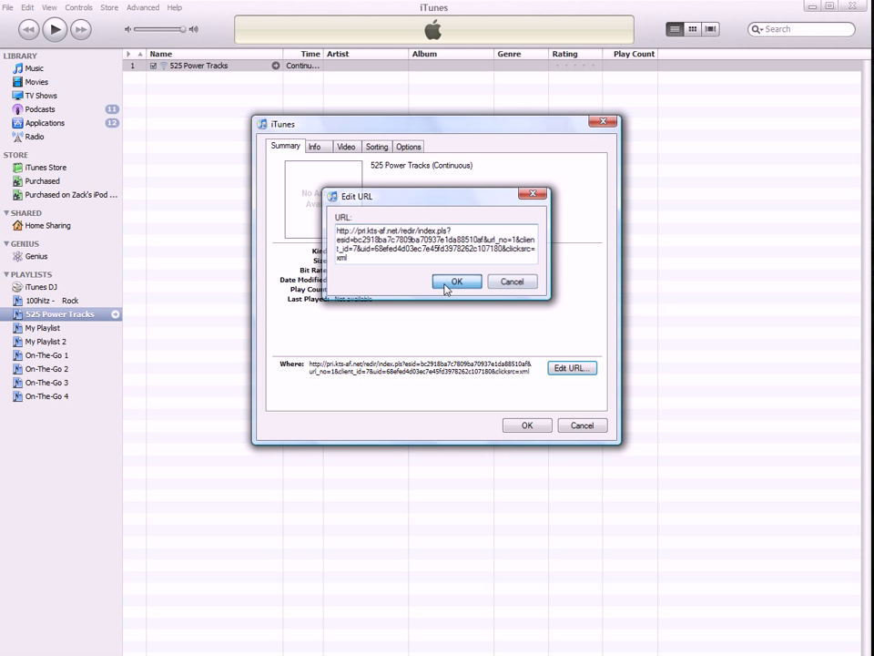
pyautogui.click(603, 121)
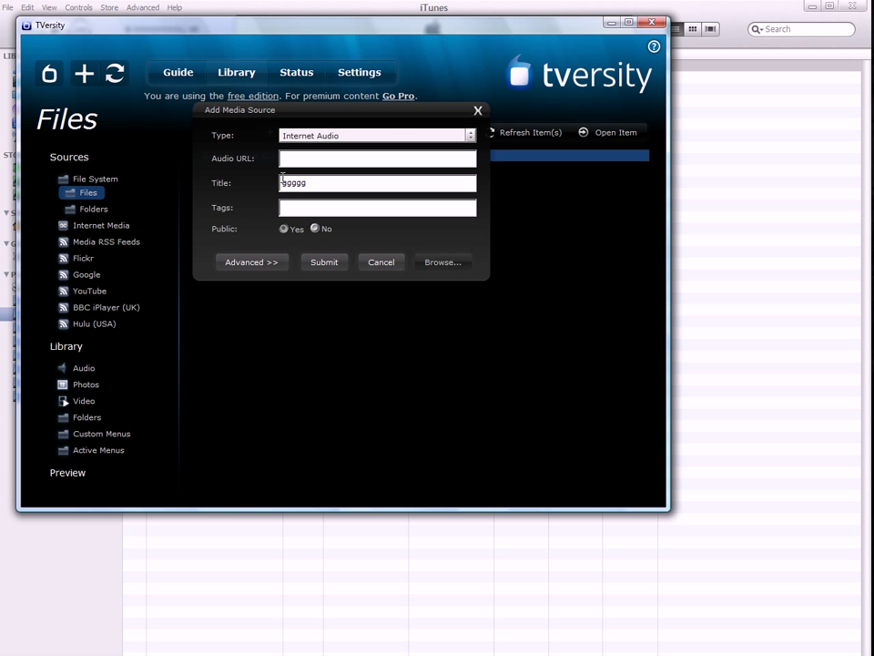
# Switch to TVersity, paste the copied address as the audio URL of the ggggg source and submit it.
pyautogui.rightClick(299, 159)
pyautogui.click(351, 224)
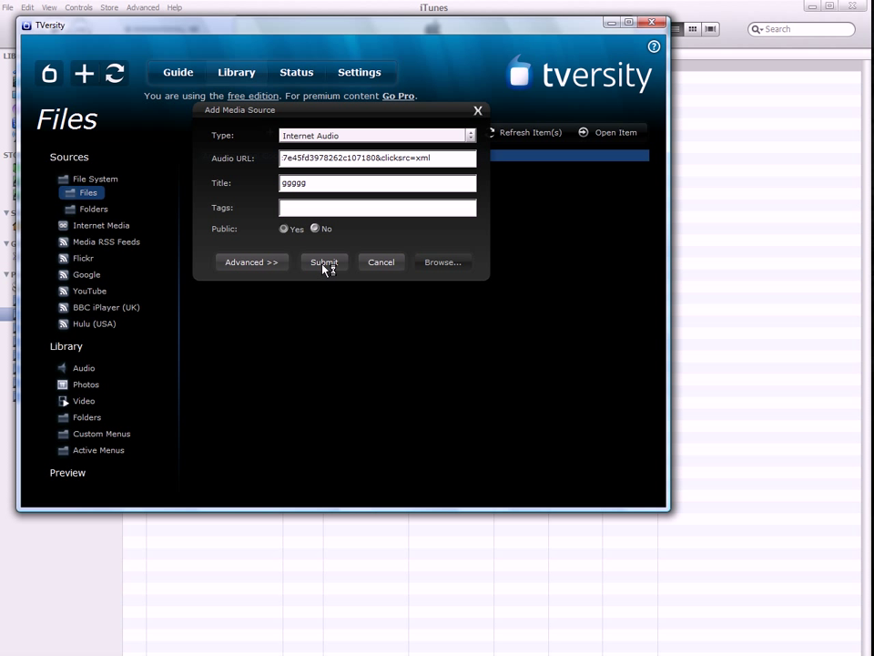
pyautogui.click(324, 264)
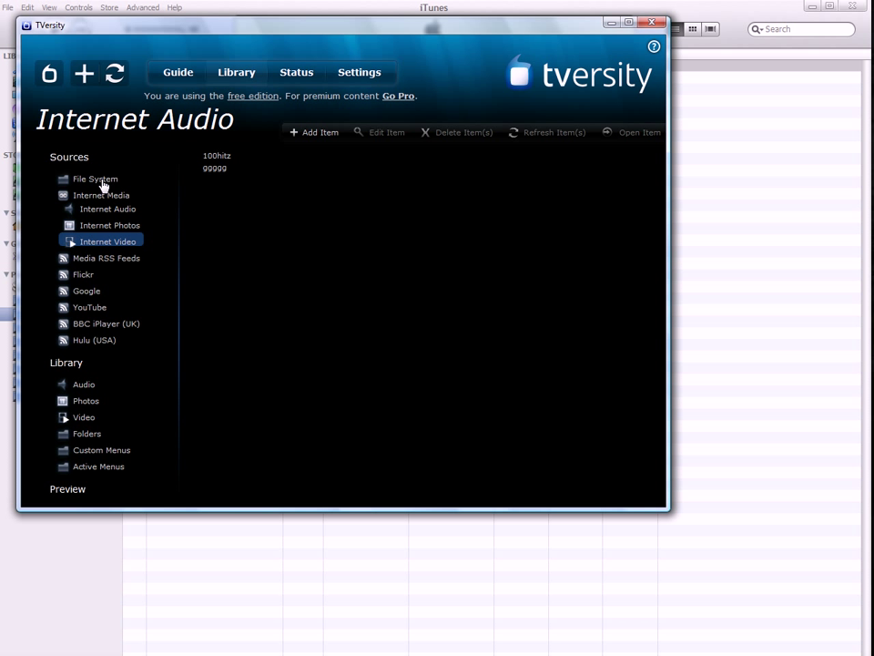
# Start adding a new media source and set its type to File.
pyautogui.click(83, 73)
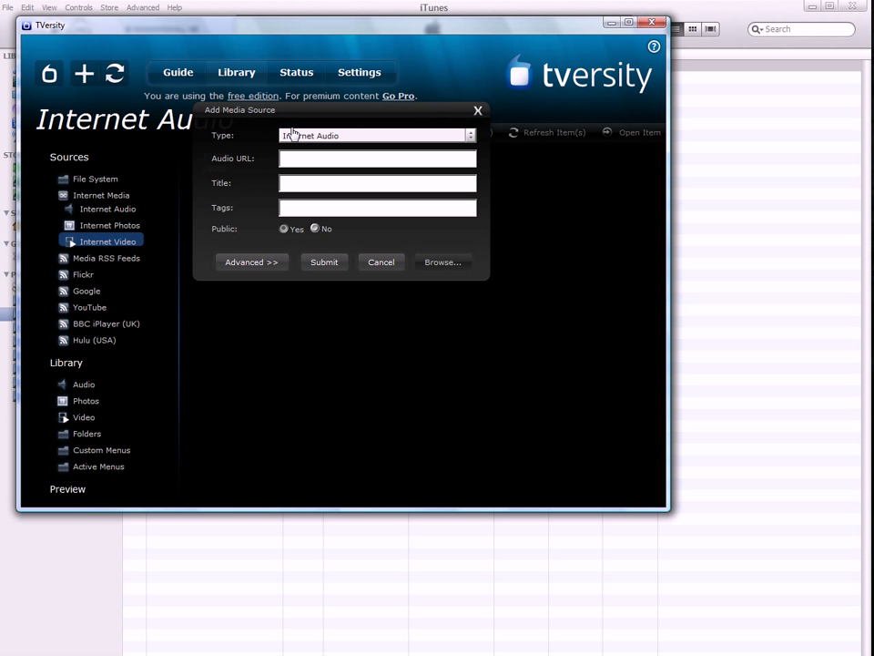
pyautogui.click(298, 136)
pyautogui.click(306, 163)
# Switch to iTunes and open the Homesick album by A Day To Remember from the music library's album overview.
pyautogui.press('super+Down')
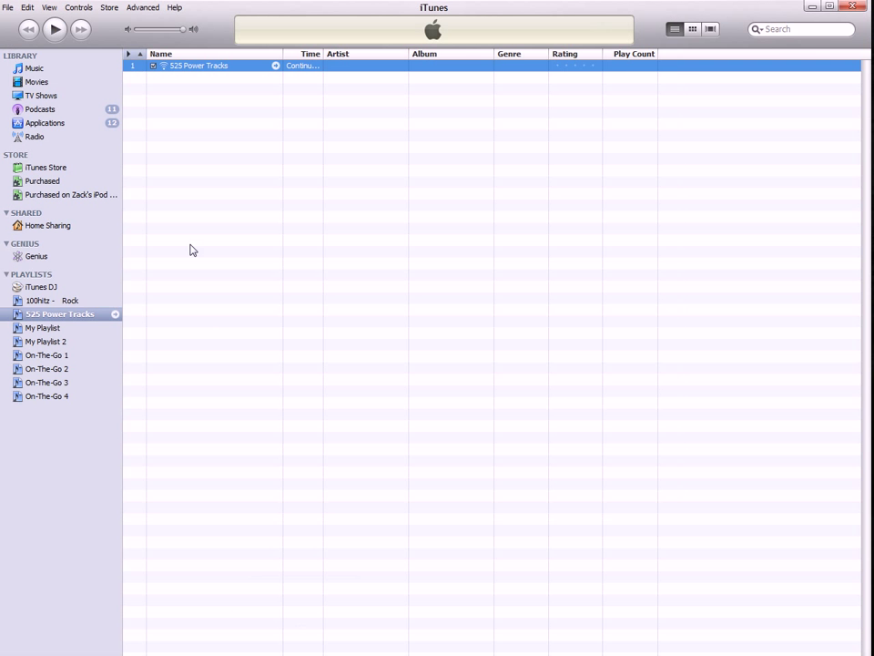
pyautogui.click(34, 68)
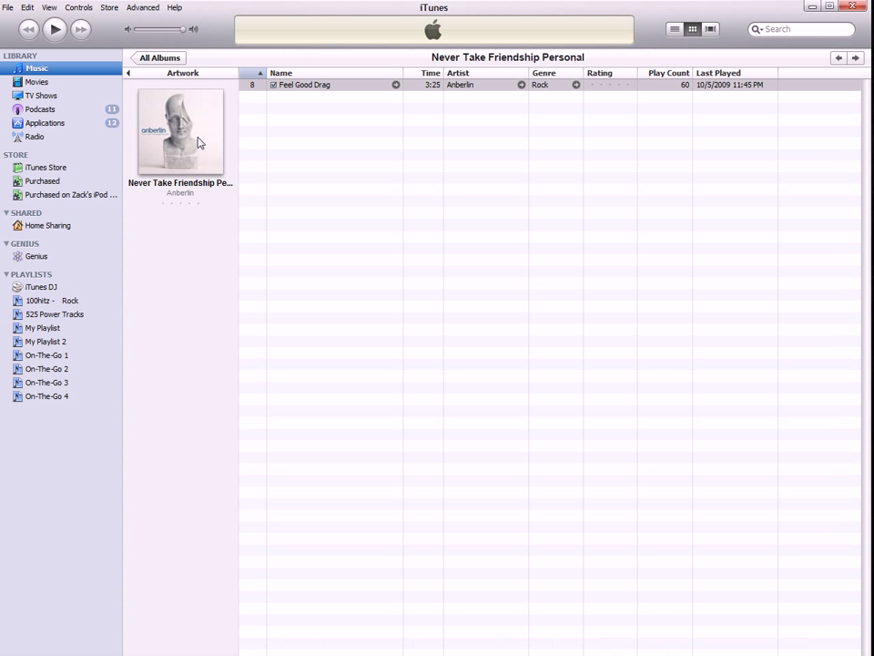
pyautogui.click(159, 57)
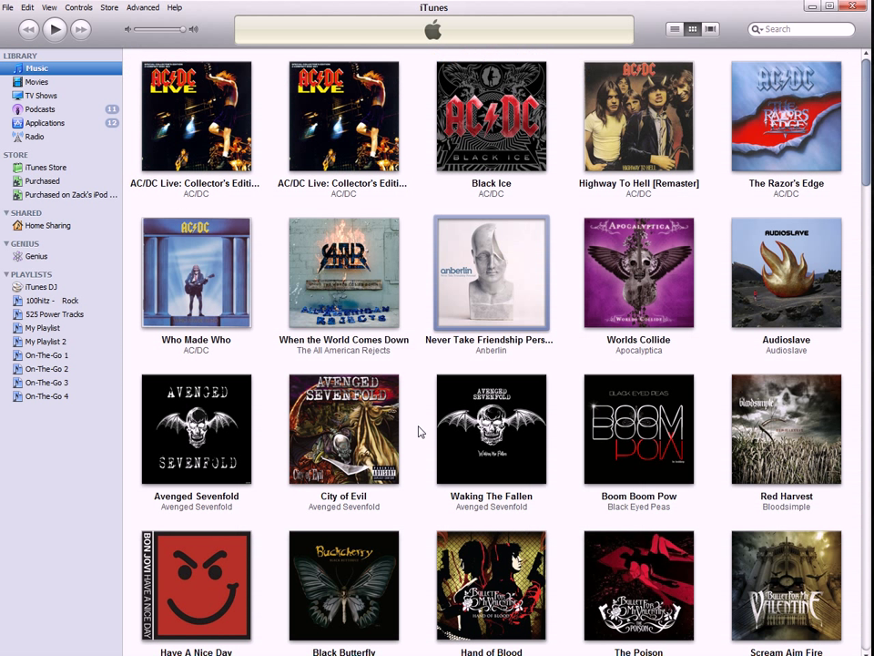
pyautogui.moveTo(651, 388)
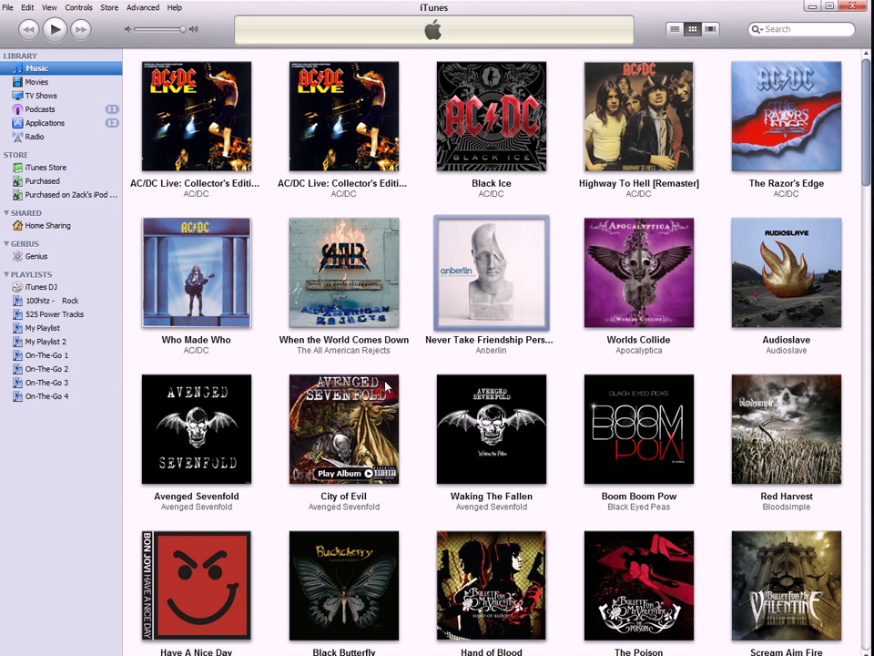
pyautogui.scroll(-5, 364, 382)
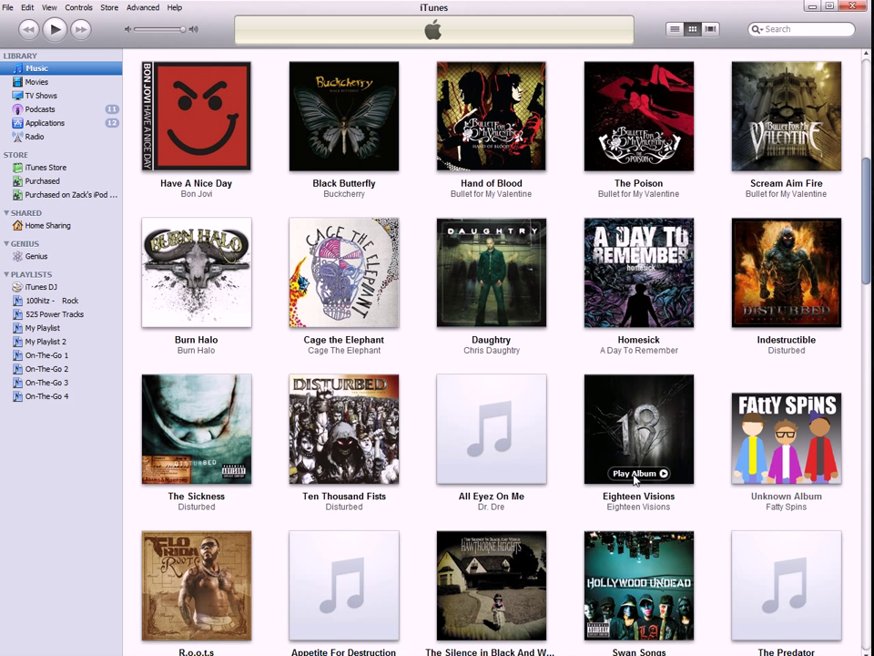
pyautogui.doubleClick(675, 263)
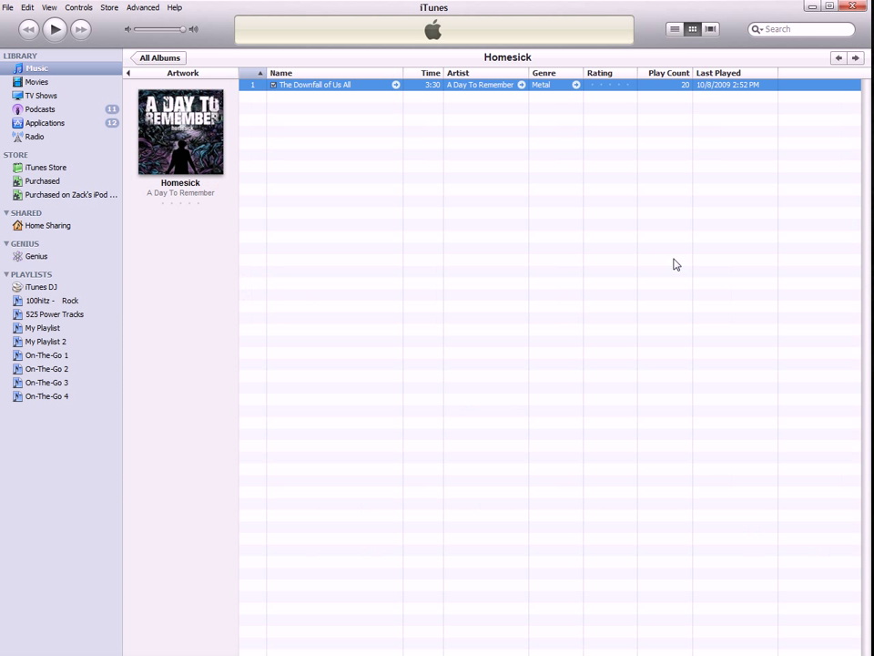
# Copy the file path of The Downfall of Us All from its track information.
pyautogui.rightClick(319, 87)
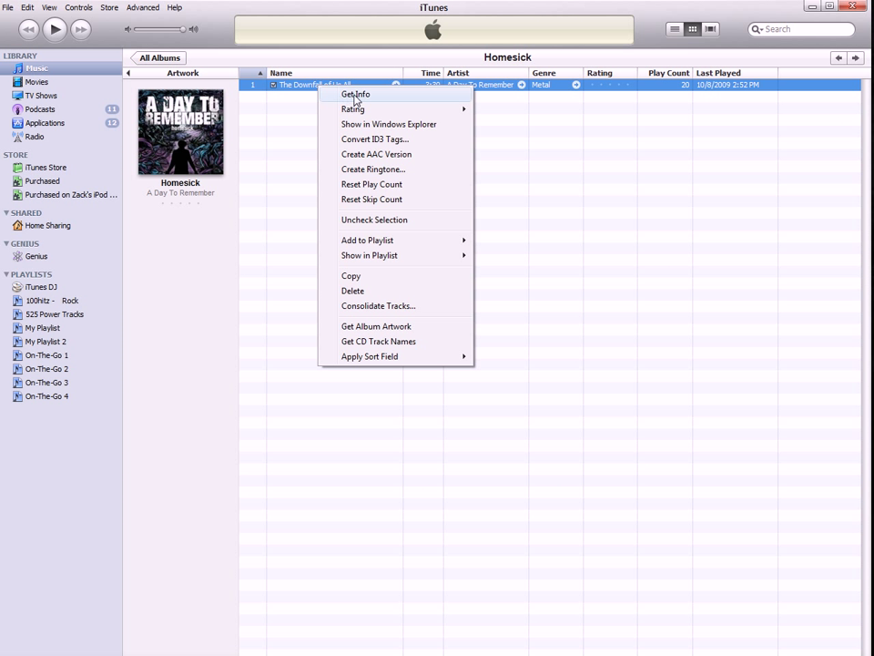
pyautogui.click(349, 94)
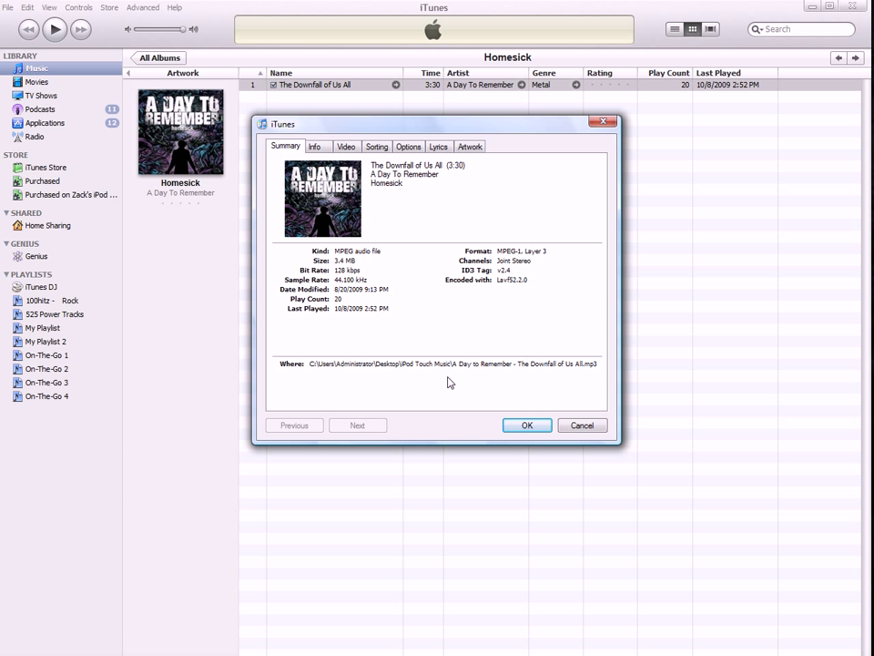
pyautogui.rightClick(417, 363)
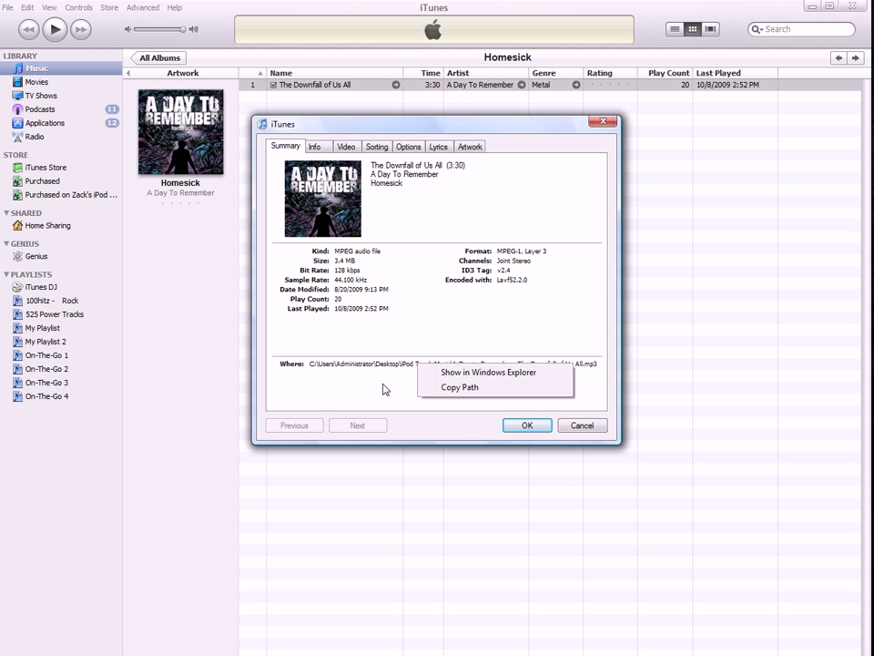
pyautogui.click(500, 389)
pyautogui.rightClick(340, 363)
pyautogui.click(325, 392)
pyautogui.rightClick(328, 363)
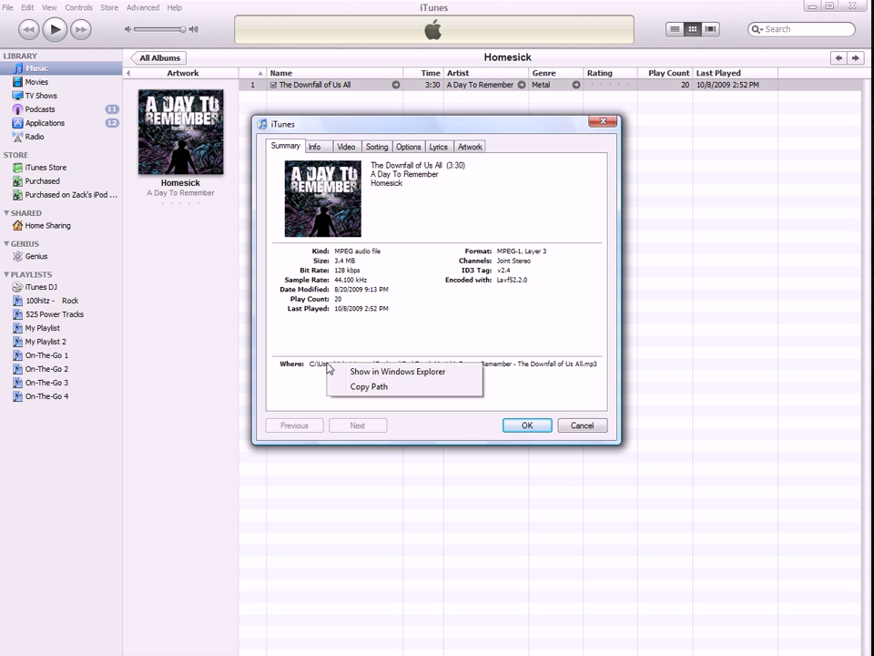
pyautogui.click(378, 388)
# Switch to TVersity, paste the path as the source file, title it "A Day to Remember - The Downfall of us All" and submit it.
pyautogui.hotkey('alt', 'Tab')
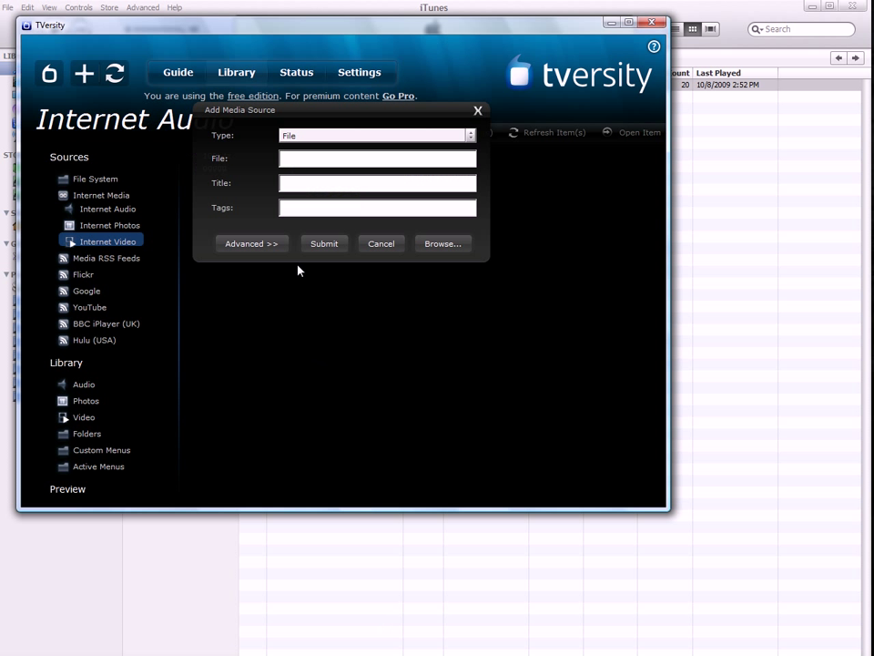
pyautogui.rightClick(317, 162)
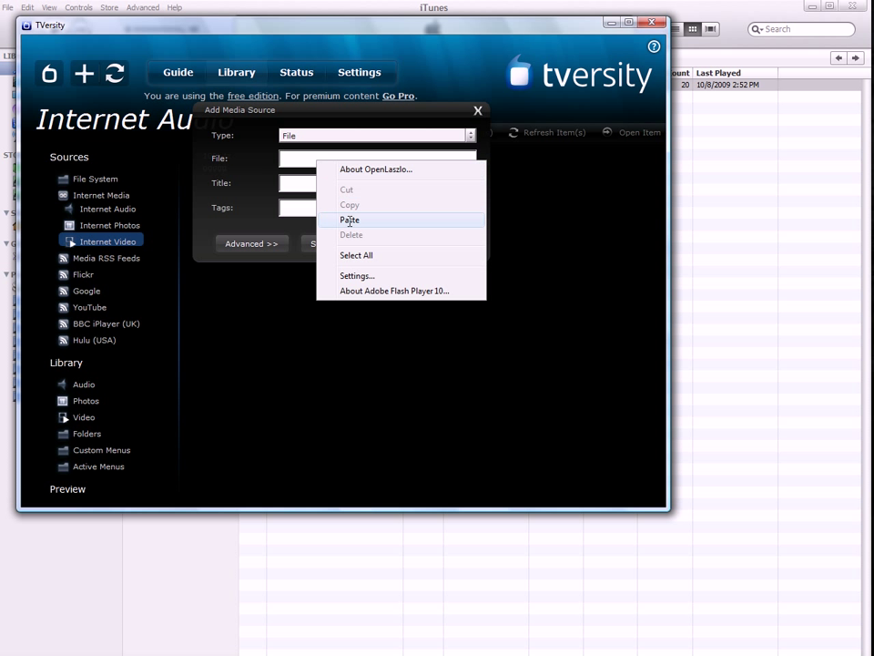
pyautogui.click(350, 220)
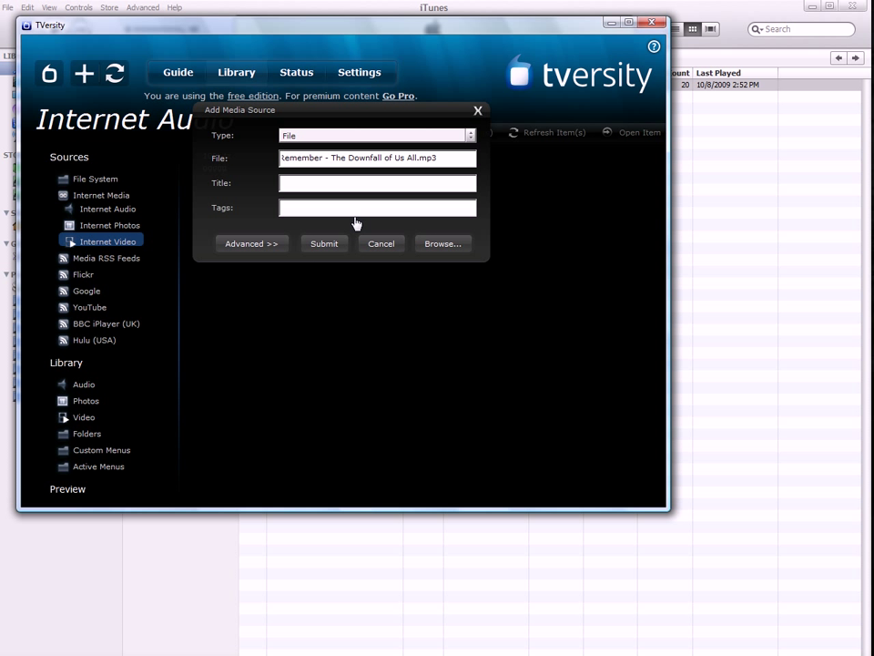
pyautogui.click(318, 185)
pyautogui.write('A Day to Remember - The Dow')
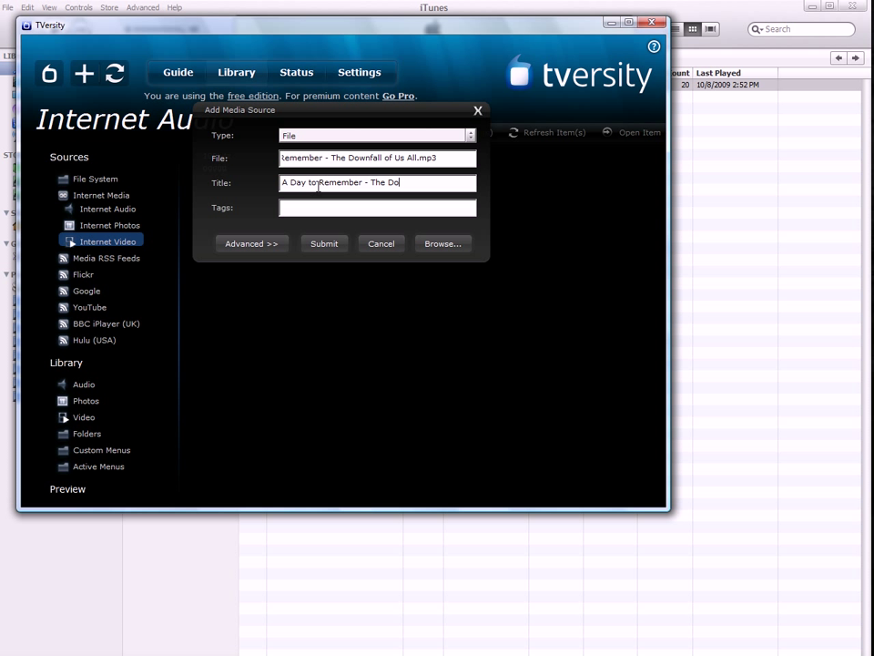
pyautogui.write('nfall of us All')
pyautogui.click(325, 248)
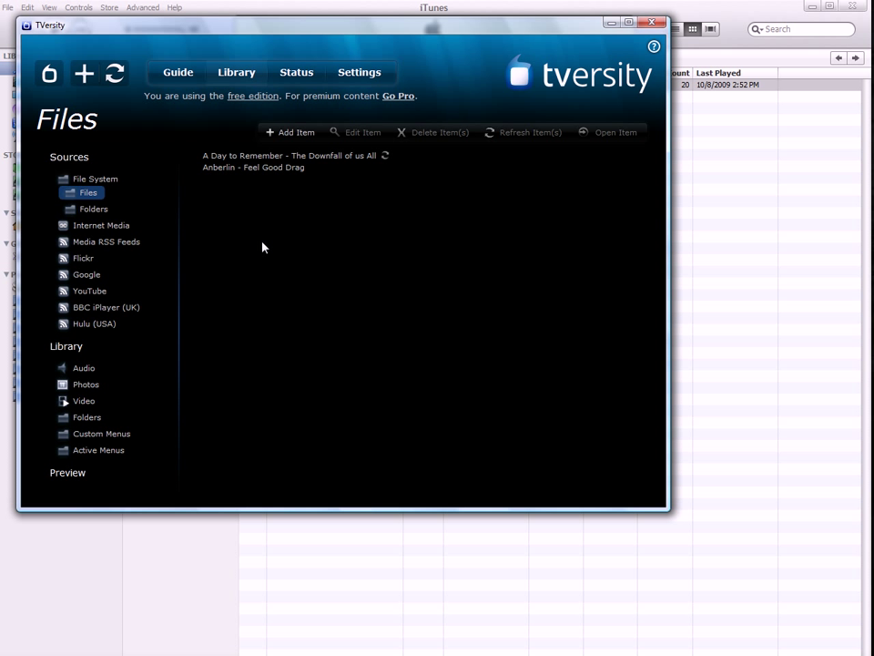
# Switch to iTunes, close the track information and open the On-The-Go 4 playlist.
pyautogui.click(119, 601)
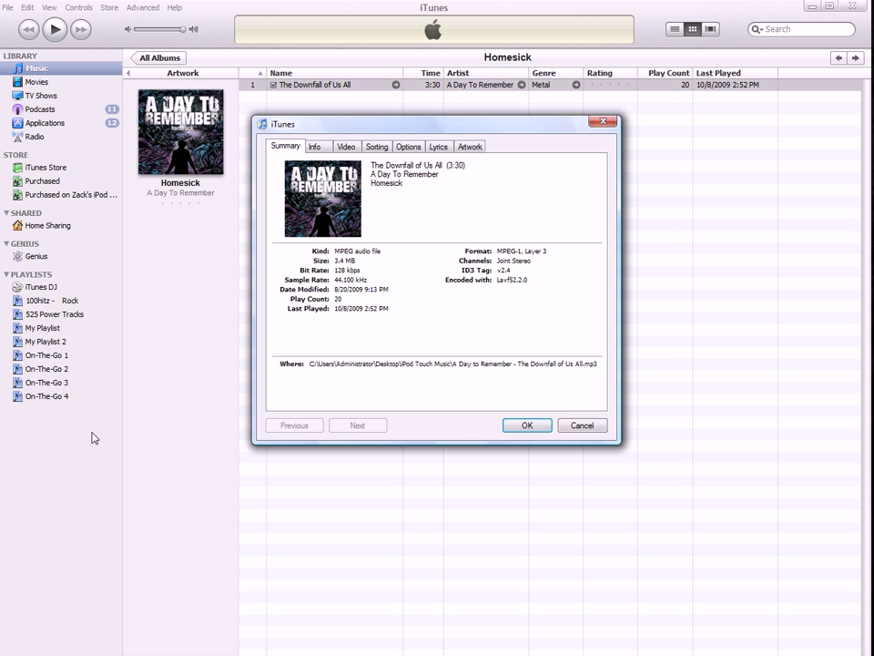
pyautogui.click(525, 425)
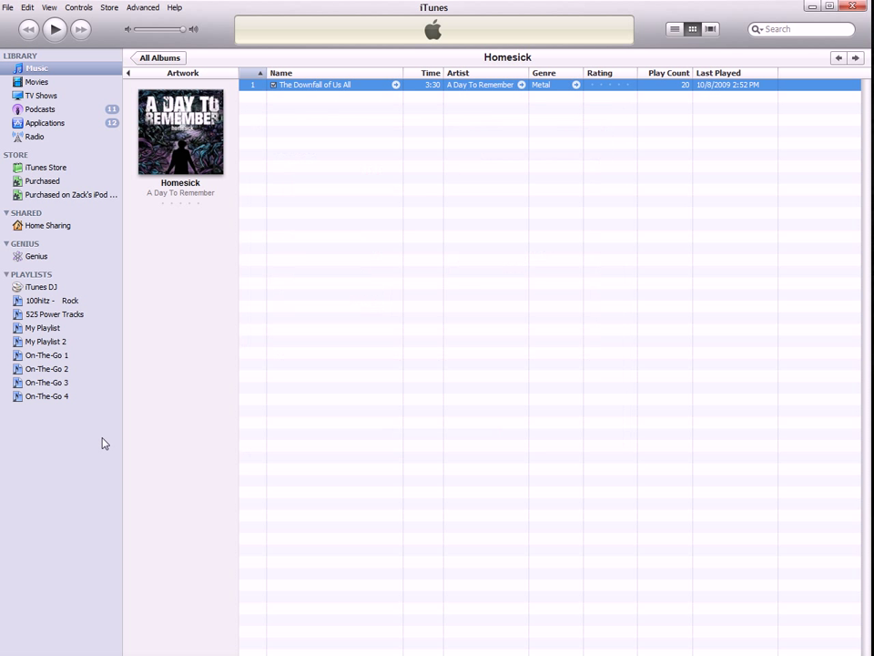
pyautogui.click(53, 396)
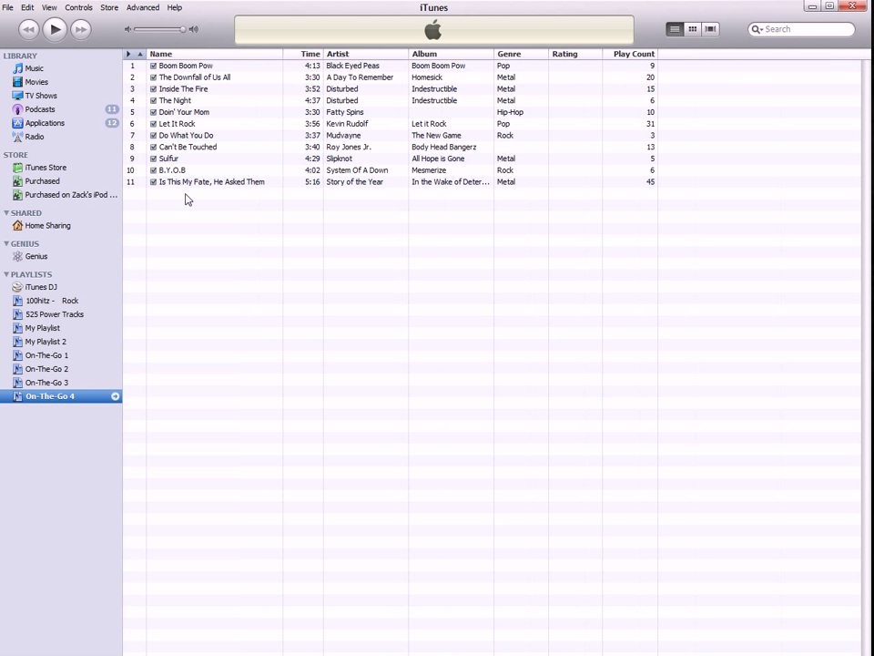
# Export the On-The-Go 4 playlist to the Desktop as a text file named On-The-Go 4.
pyautogui.rightClick(51, 398)
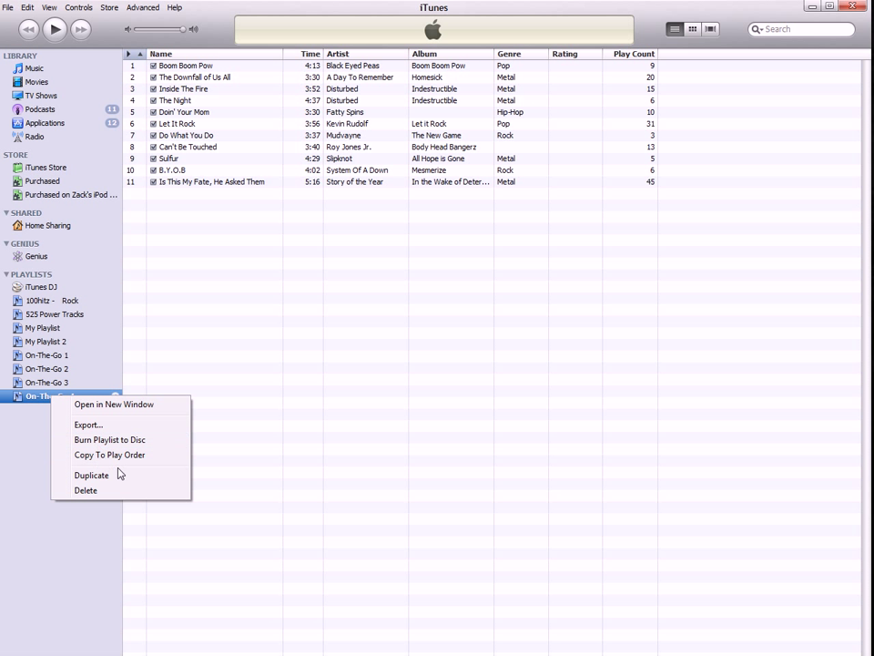
pyautogui.click(110, 429)
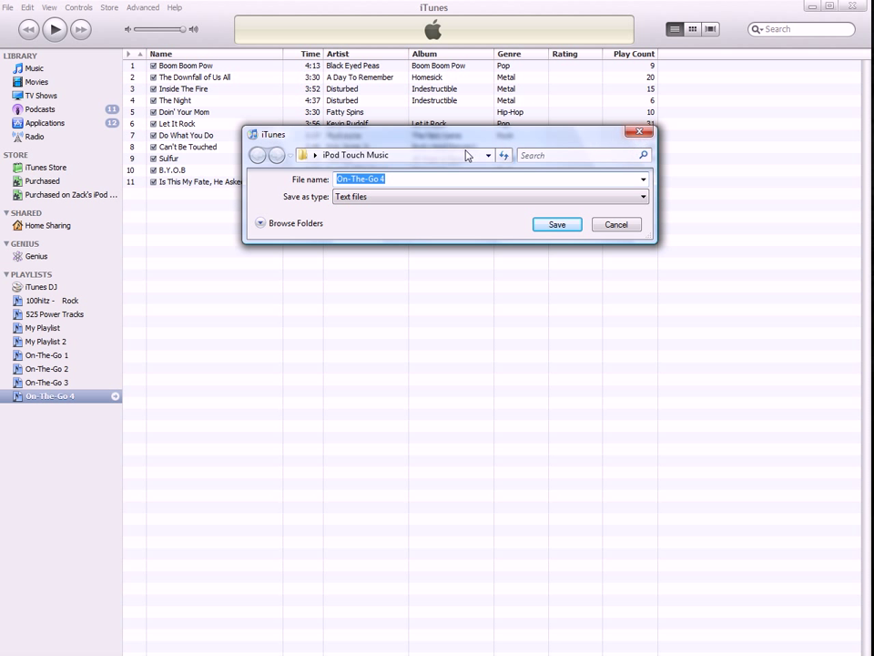
pyautogui.click(402, 178)
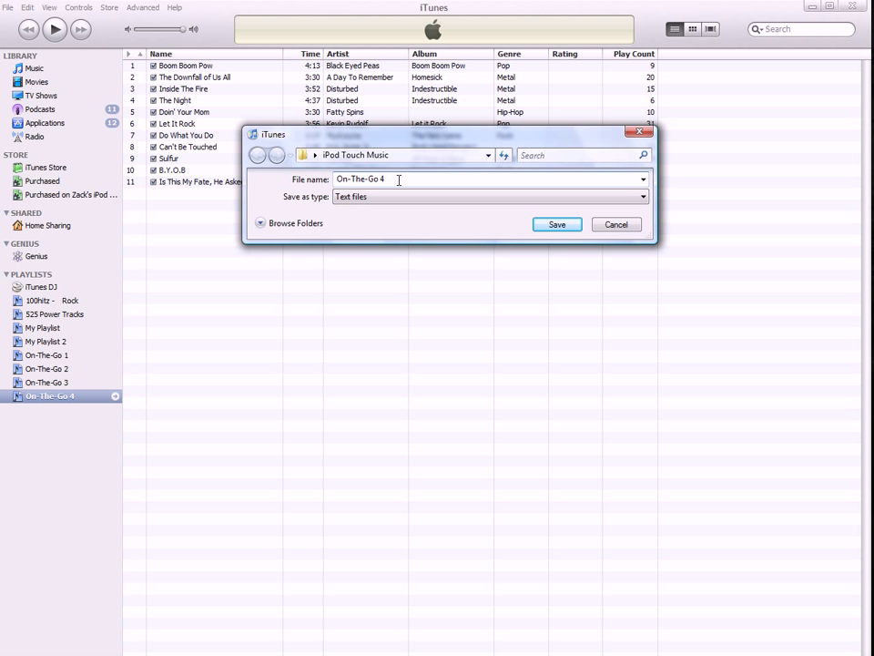
pyautogui.click(432, 160)
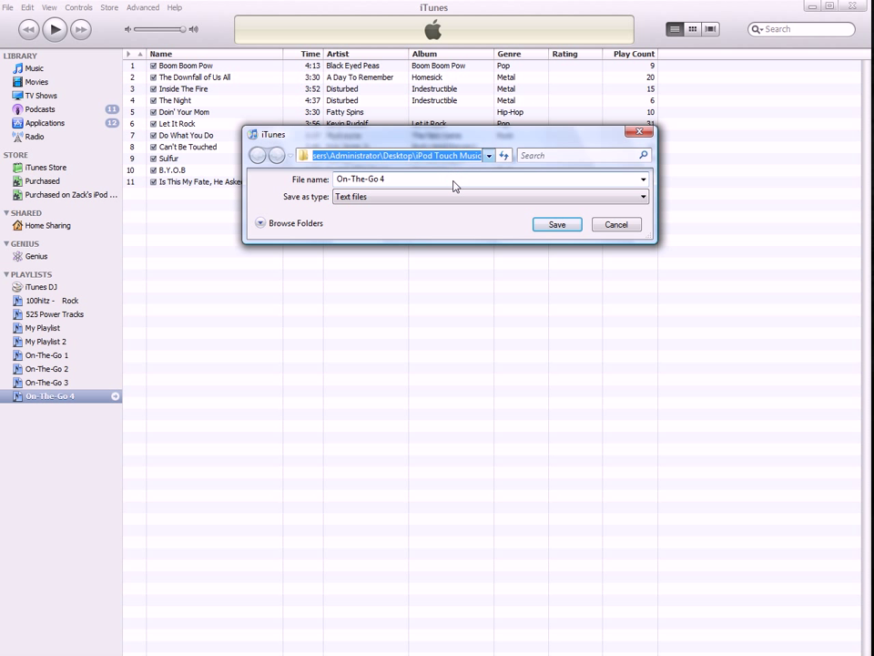
pyautogui.press('F4')
pyautogui.click(398, 169)
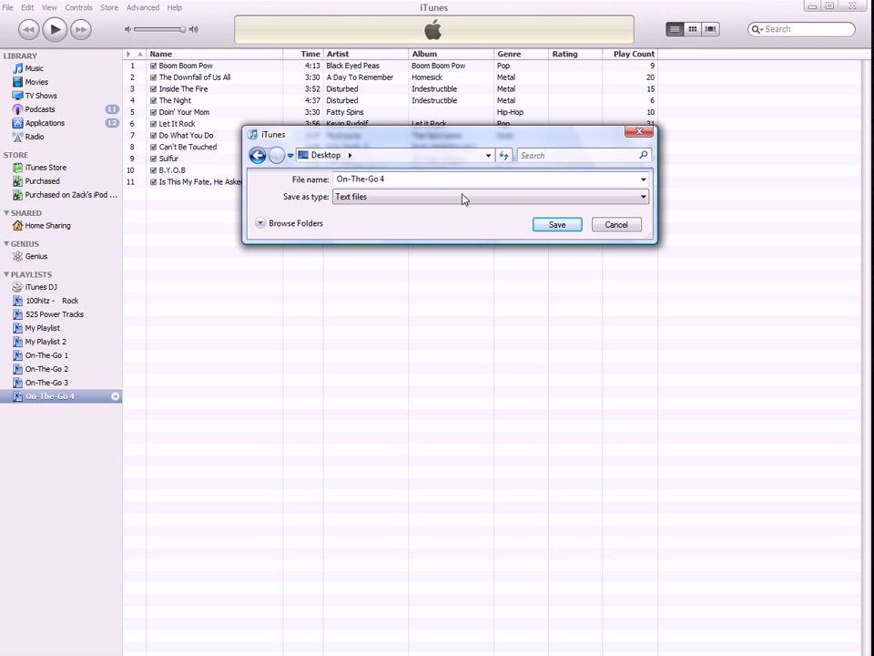
pyautogui.click(562, 227)
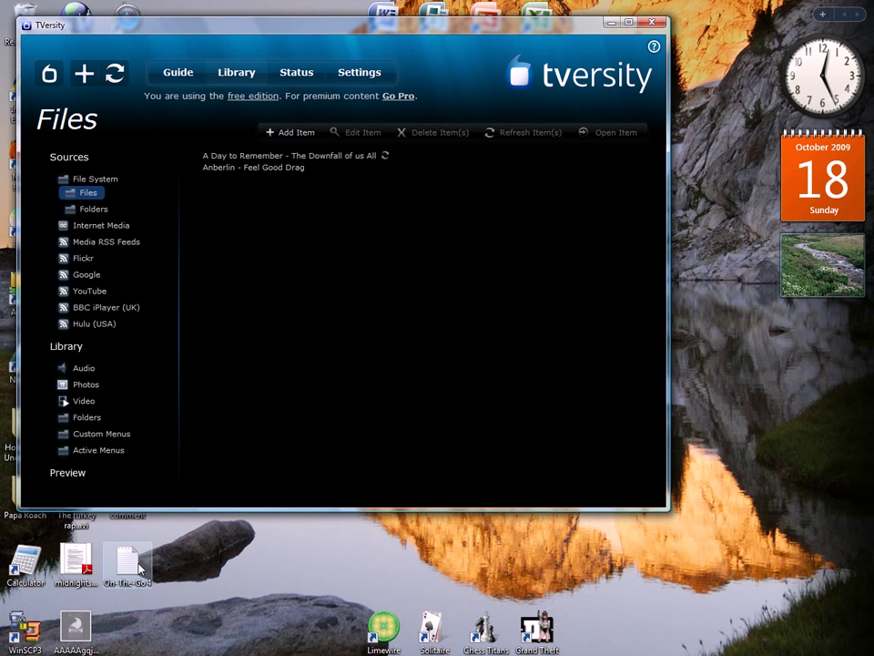
# Examine the folder path in the detailed properties of the exported On-The-Go 4 file on the desktop.
pyautogui.rightClick(133, 564)
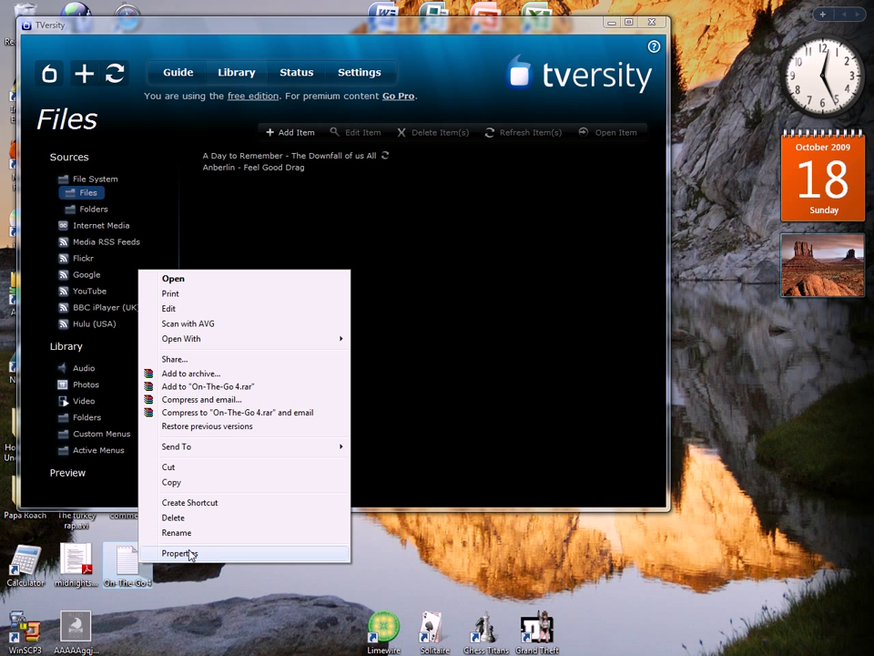
pyautogui.click(189, 553)
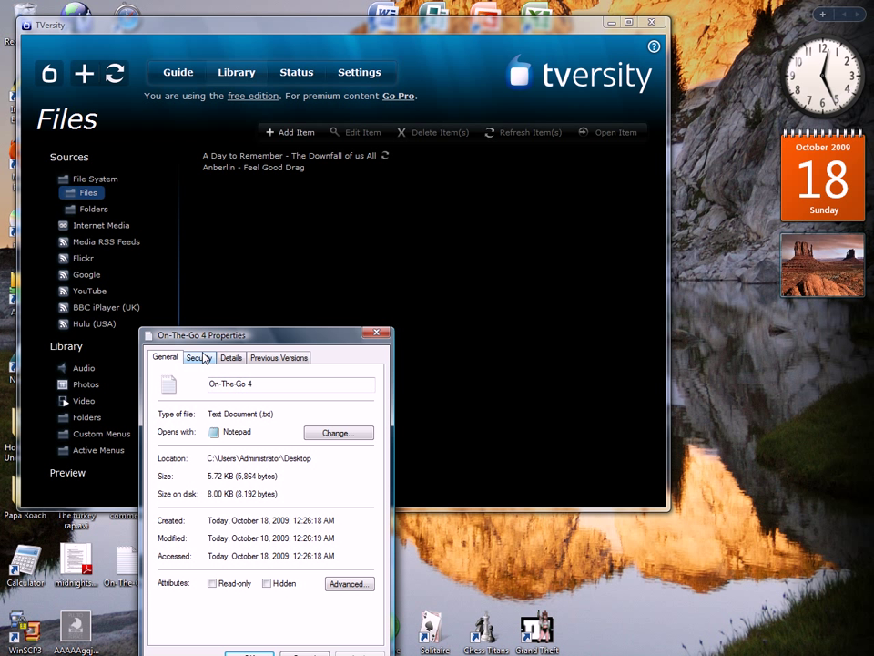
pyautogui.click(232, 357)
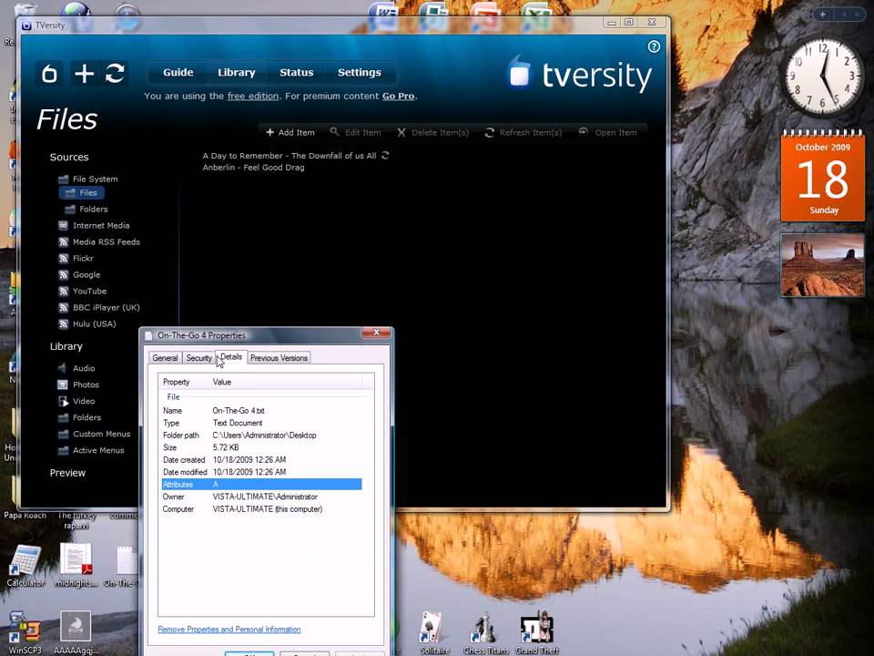
pyautogui.click(256, 435)
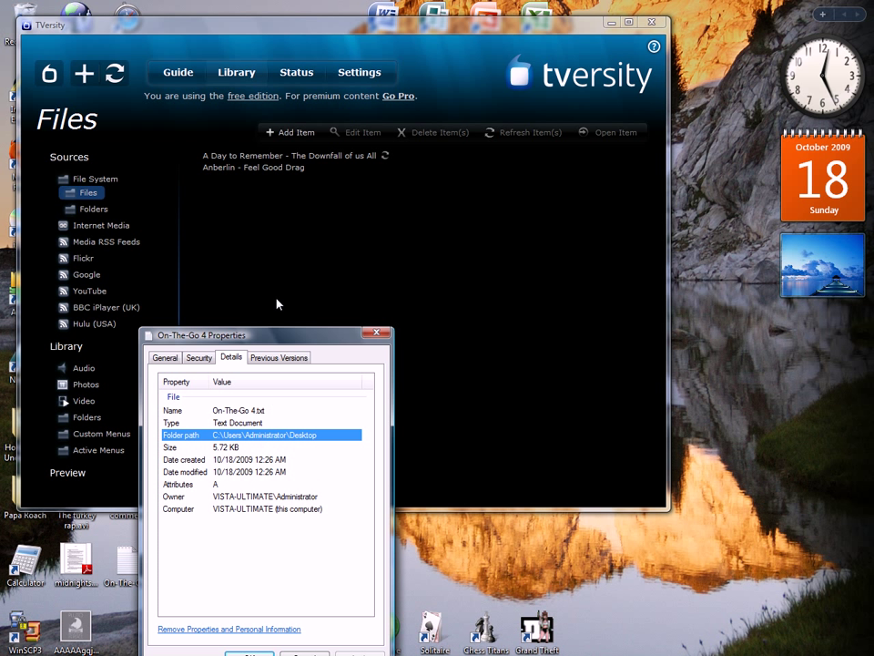
# Start a new file media source in TVersity and move the On-The-Go 4 properties window clear of the form.
pyautogui.click(99, 181)
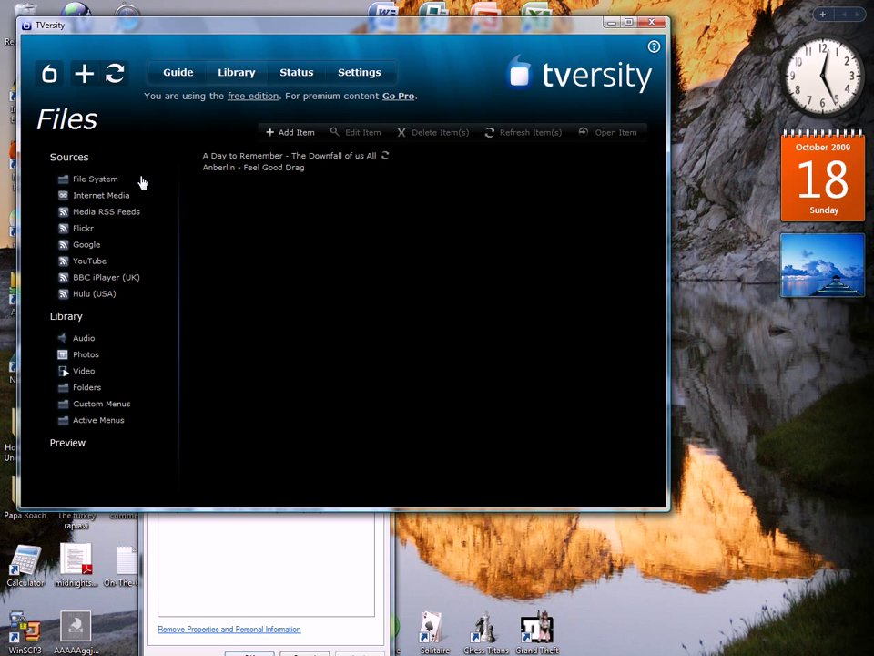
pyautogui.click(77, 74)
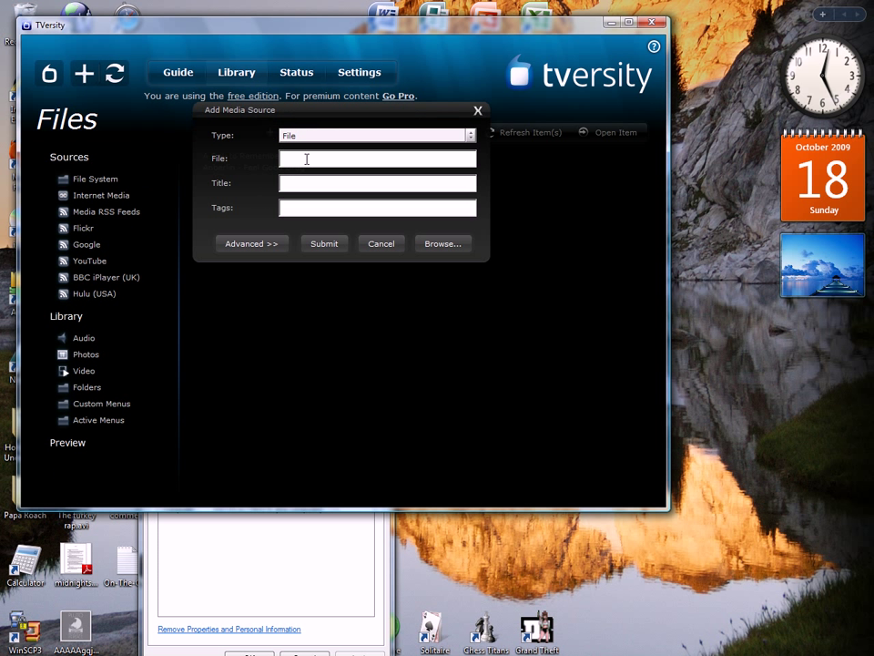
pyautogui.click(231, 557)
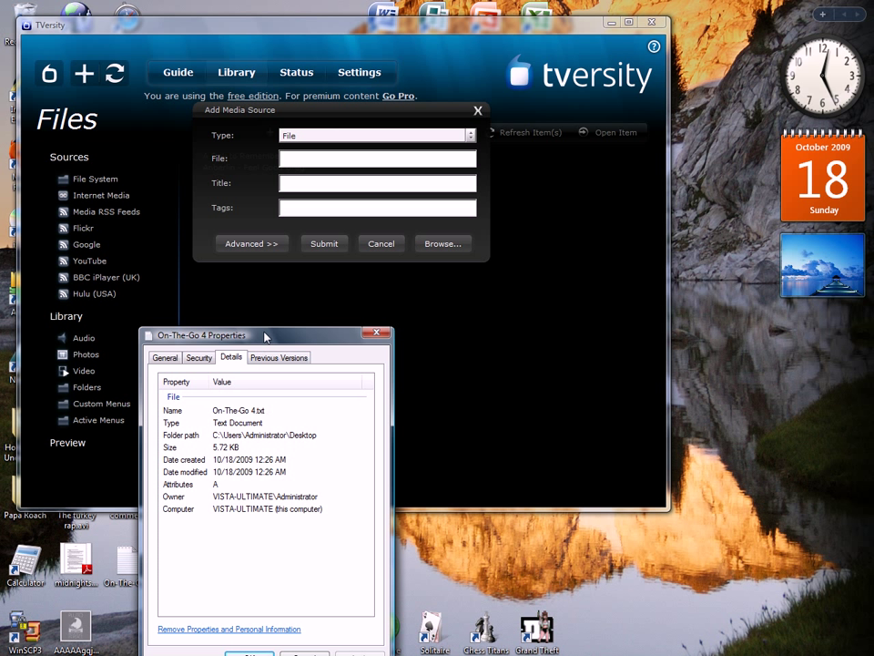
pyautogui.moveTo(264, 337); pyautogui.dragTo(718, 327)
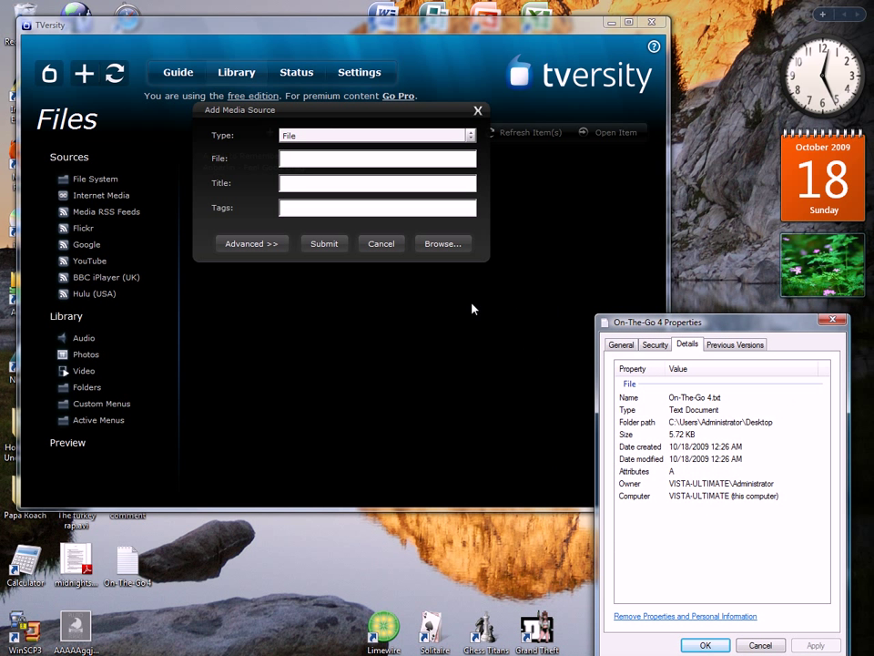
# Try to submit C:\User\Administartor\ Desktop\On-The-Go 4 as the source file and dismiss the resulting dialog.
pyautogui.click(297, 156)
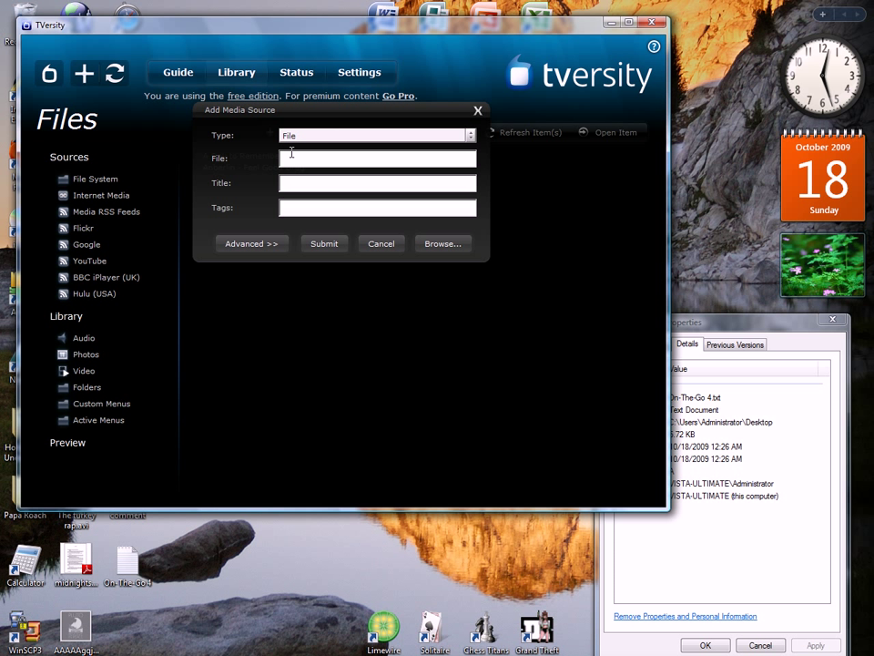
pyautogui.write('C:\\User')
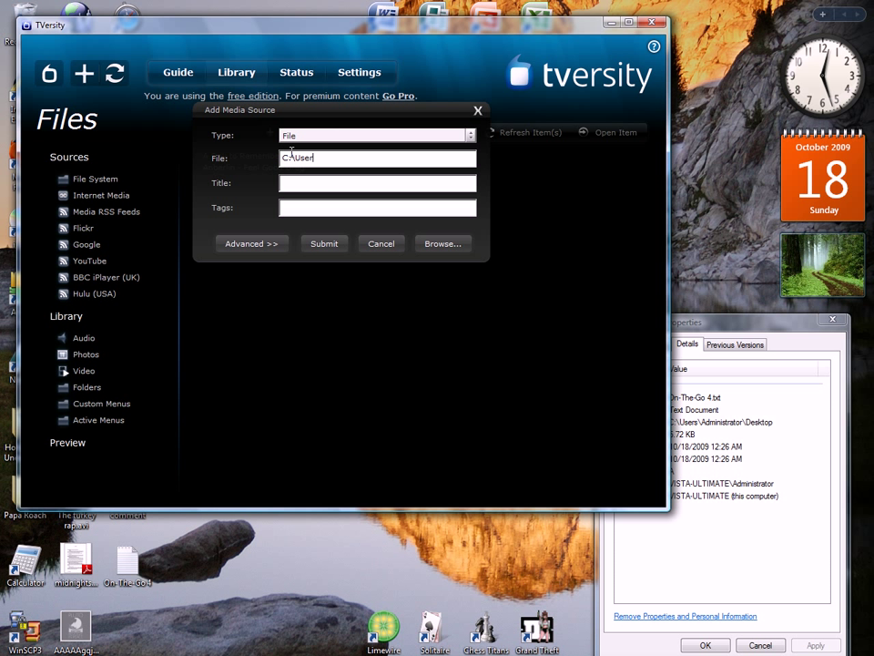
pyautogui.write('\\Administartor\\ Desktop\\On-')
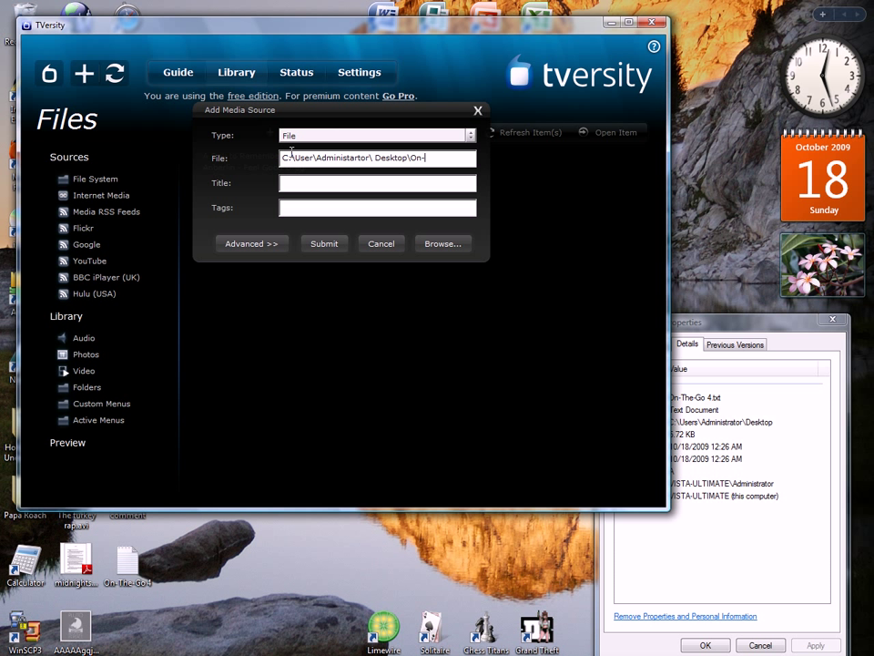
pyautogui.write('The-Go 4')
pyautogui.click(333, 250)
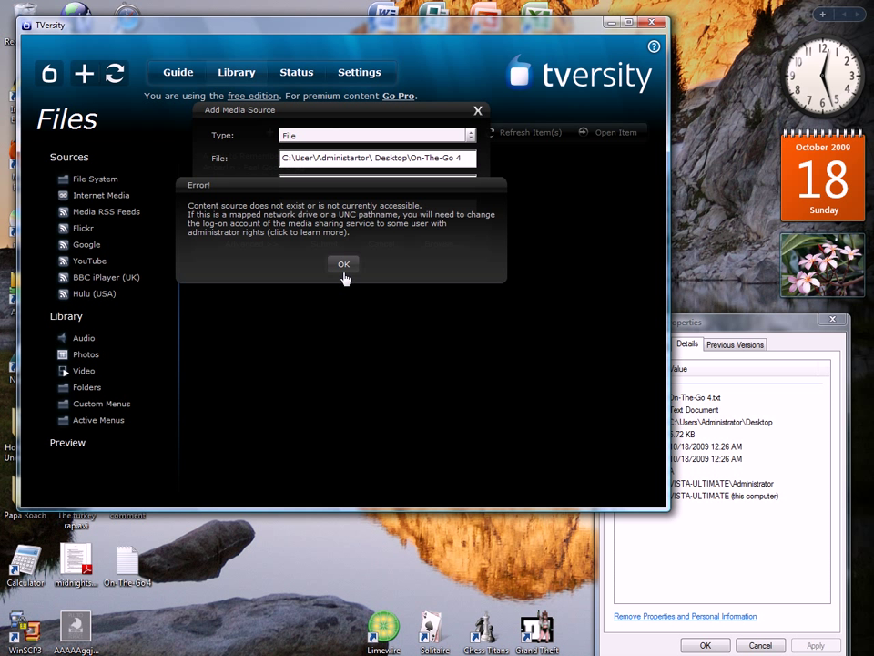
pyautogui.click(349, 267)
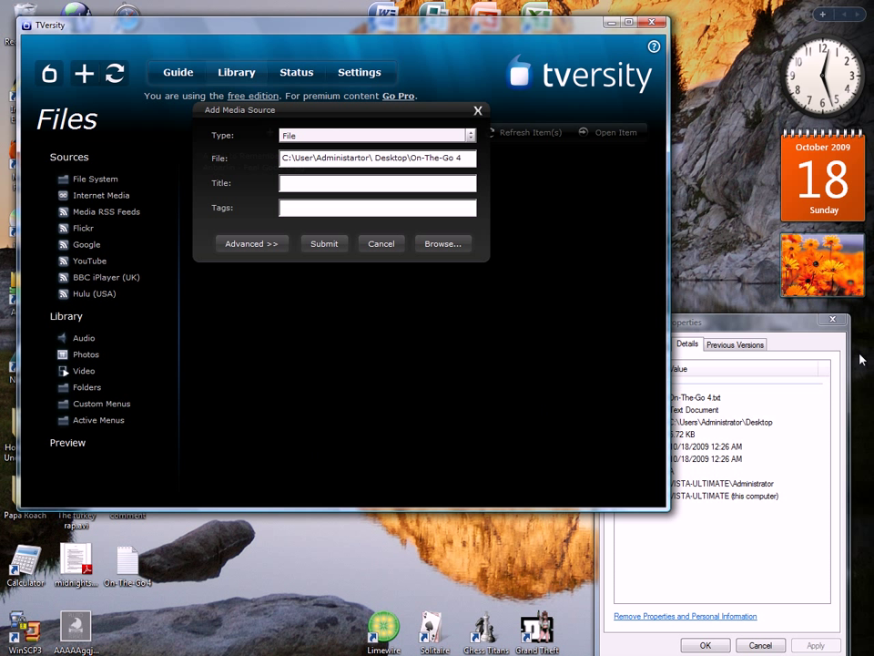
# Close the file properties and delete the exported On-The-Go 4 text file from the desktop.
pyautogui.click(831, 319)
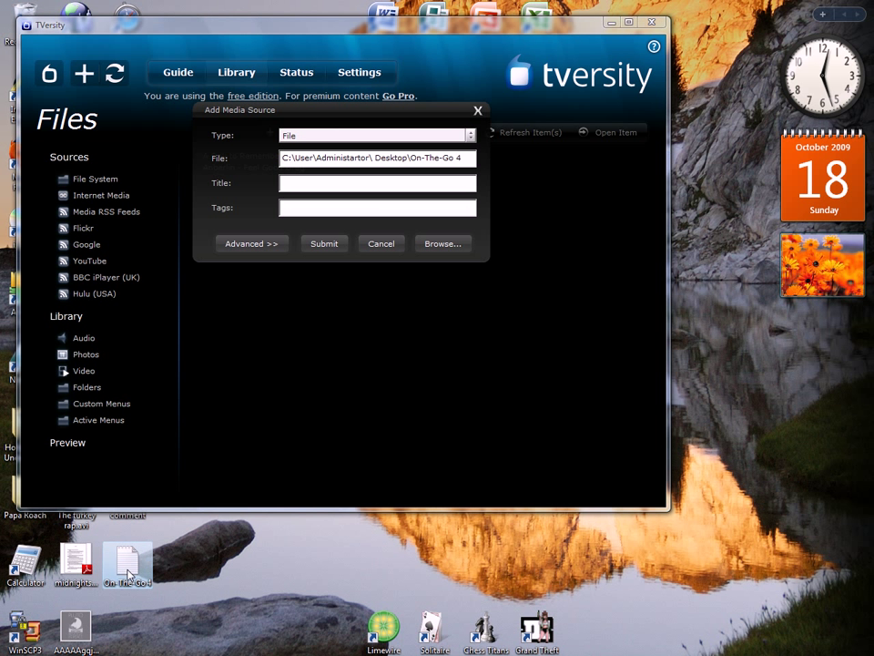
pyautogui.rightClick(121, 575)
pyautogui.click(165, 525)
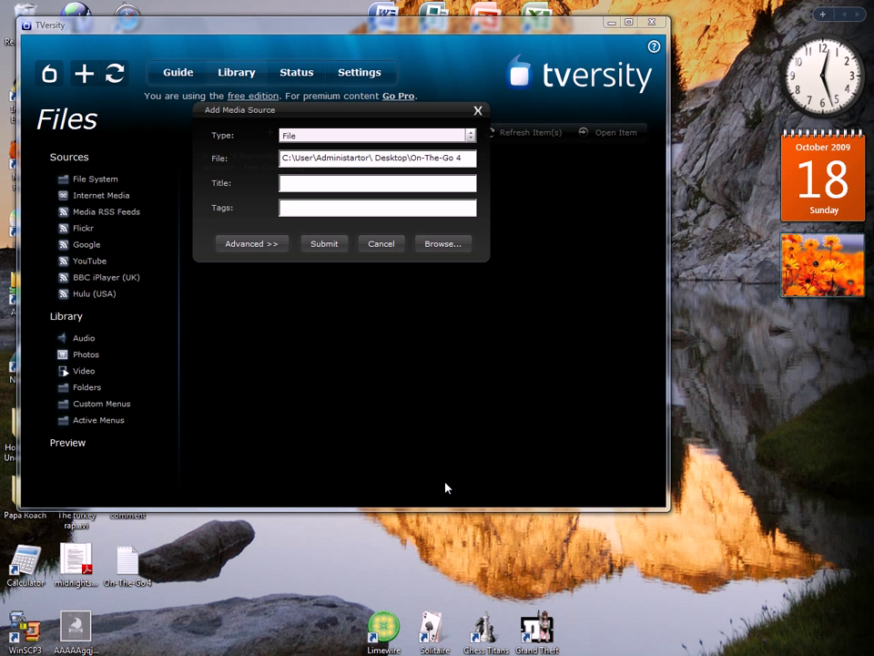
pyautogui.click(492, 402)
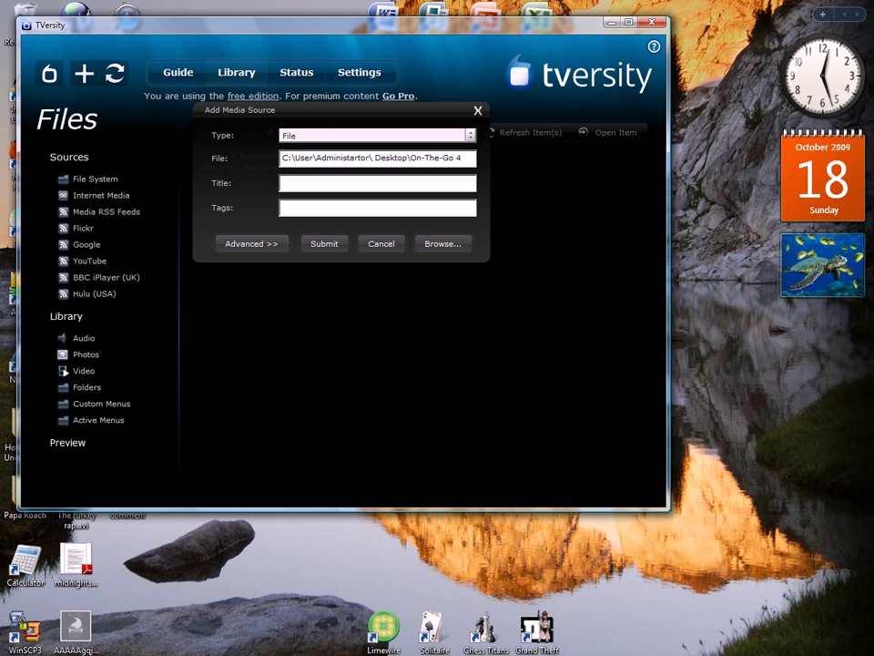
# Switch to iTunes and maximize its window with the On-The-Go 4 playlist.
pyautogui.press('super+d')
pyautogui.press('super+d')
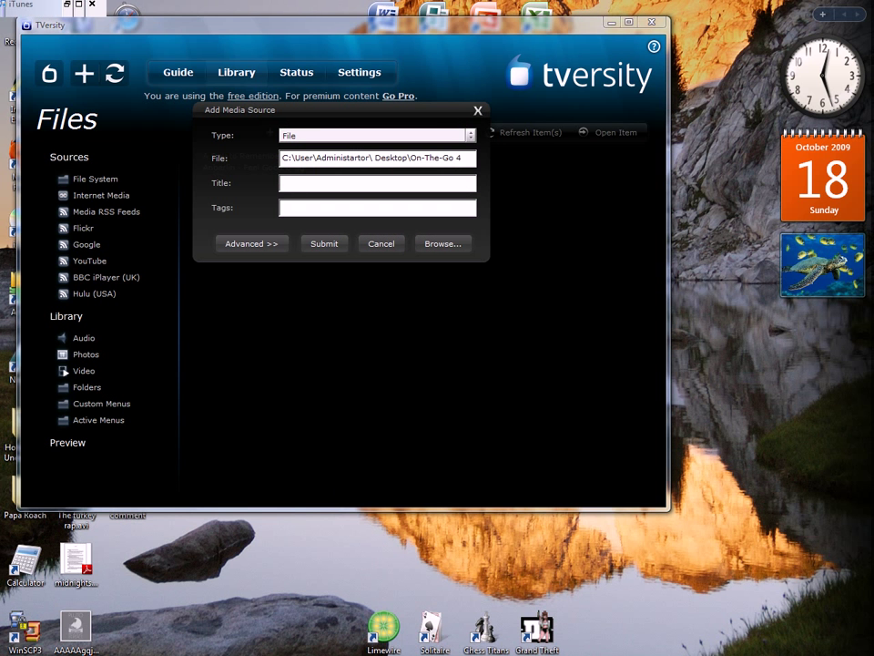
pyautogui.click(79, 5)
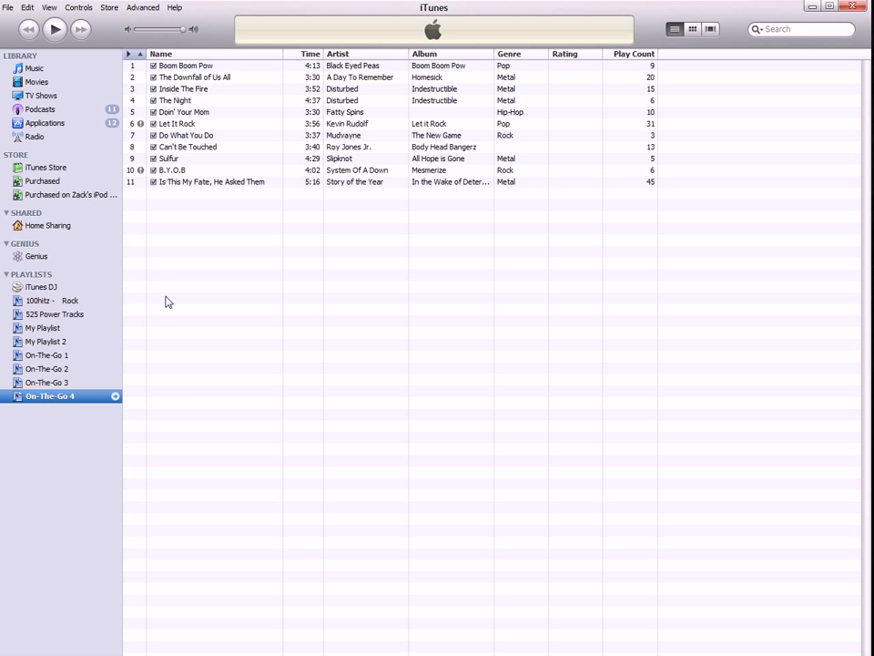